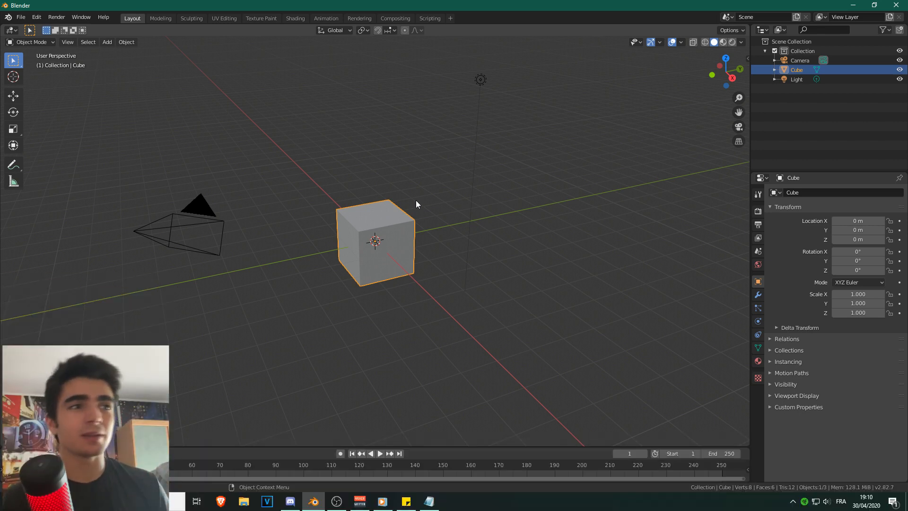
Step: Switch to the Sculpting workspace and set the default cube to Sculpt Mode
scroll(378, 204, up, 3)
scroll(305, 206, down, 2)
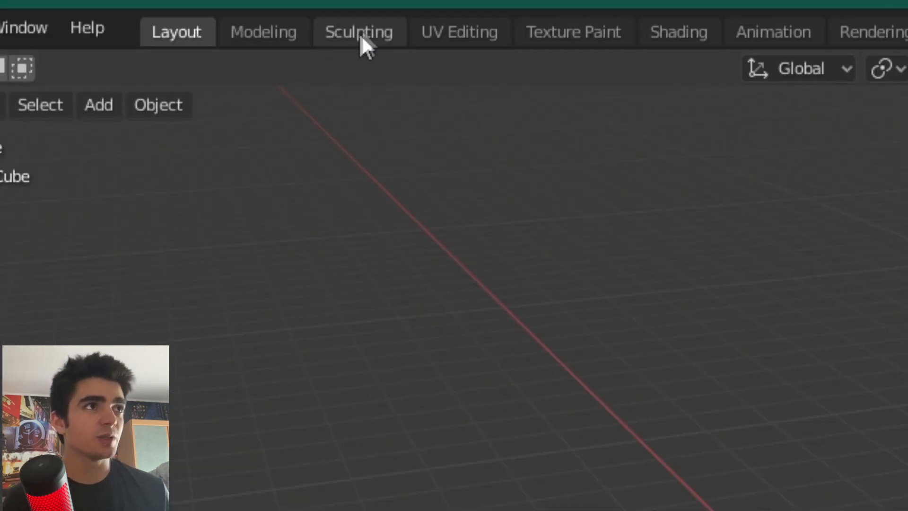
click(357, 30)
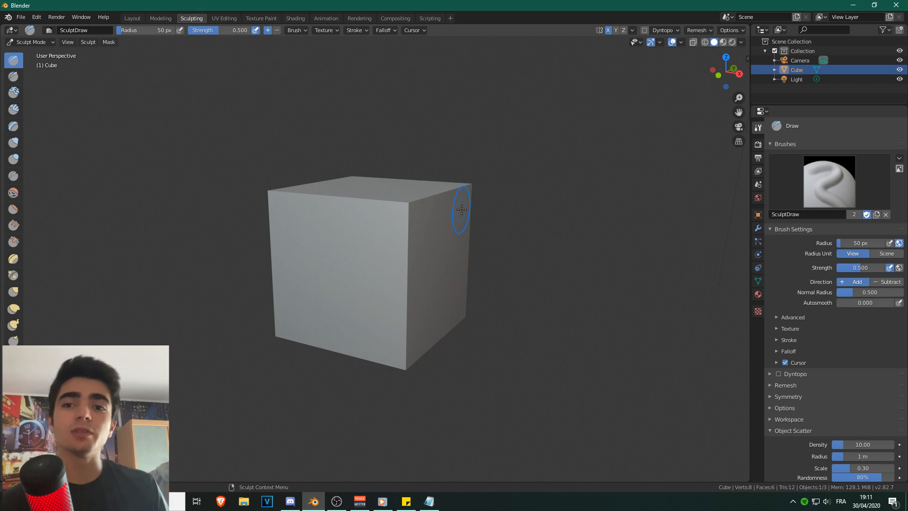
scroll(496, 203, up, 2)
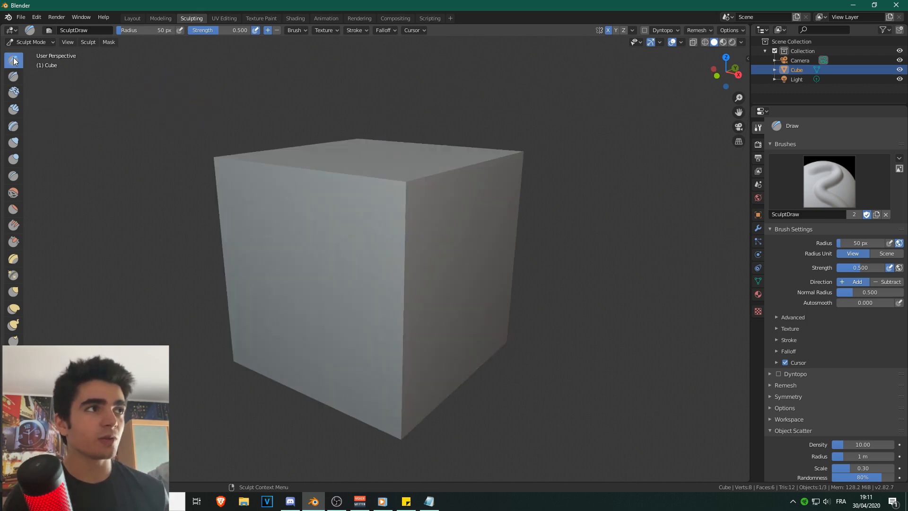
click(31, 42)
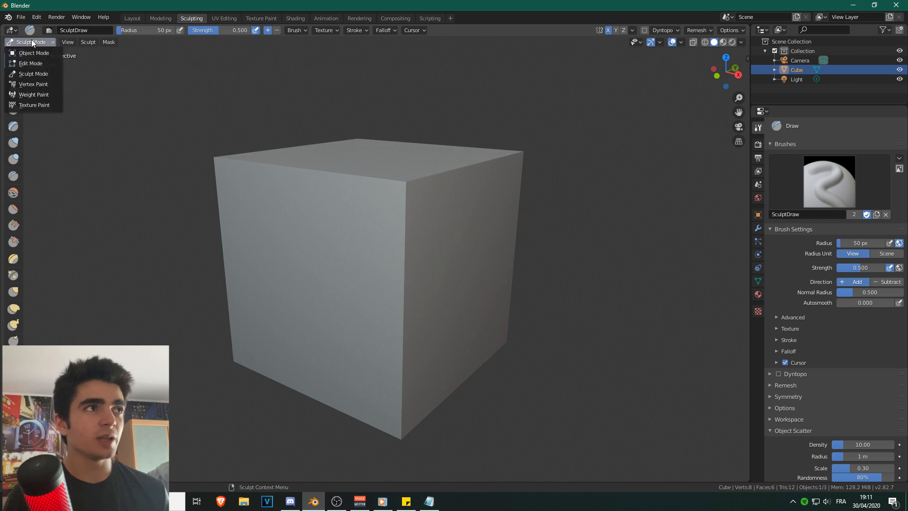
click(29, 75)
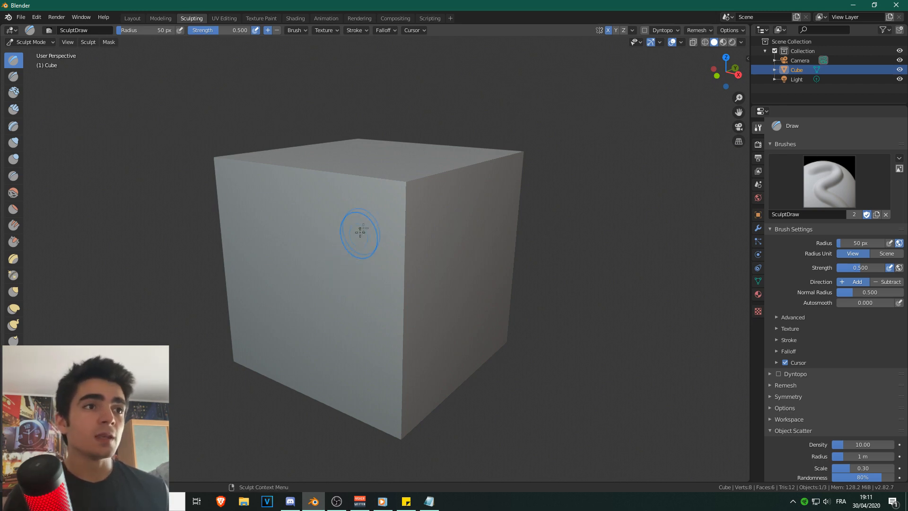
Step: Try a Draw brush stroke on the upper corner of the unsubdivided cube and undo it
mouse_move(413, 181)
mouse_down()
mouse_move(407, 172)
mouse_move(416, 177)
mouse_up()
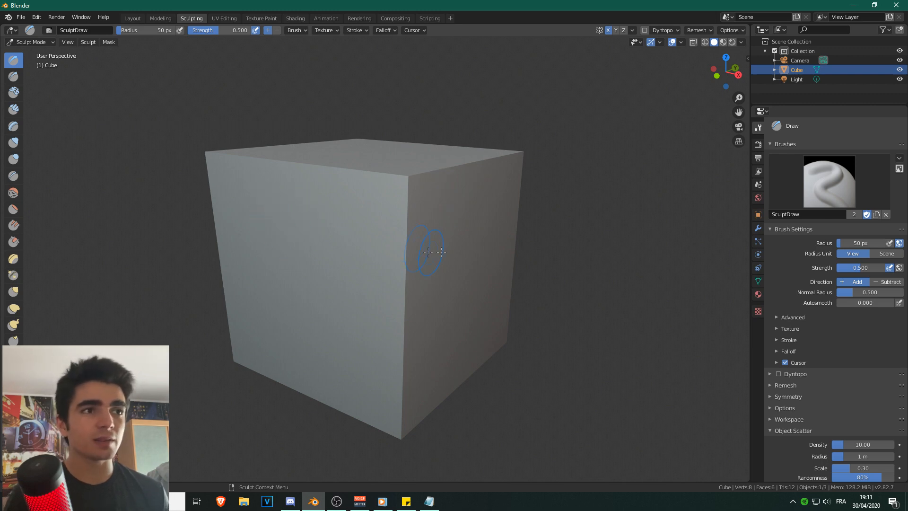
key(ctrl+z)
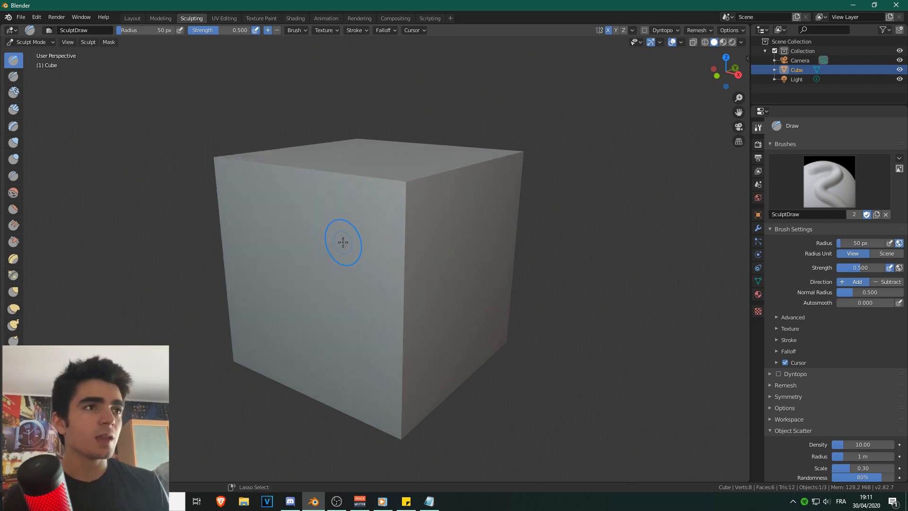
Step: Examine the cube's geometry in wireframe shading in the Layout workspace and restore solid shading
click(135, 20)
click(705, 41)
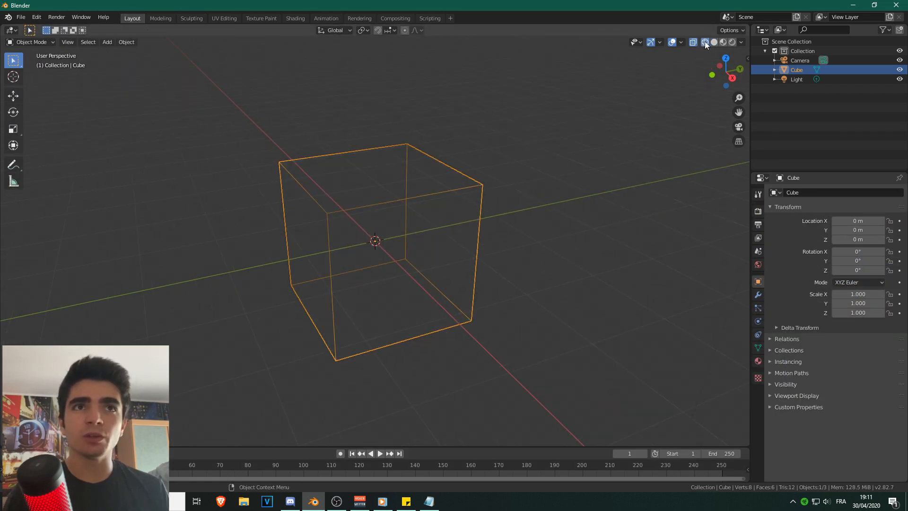
scroll(481, 232, up, 3)
mouse_move(478, 232)
middle_down()
mouse_move(331, 241)
mouse_move(348, 235)
middle_up()
scroll(328, 243, down, 3)
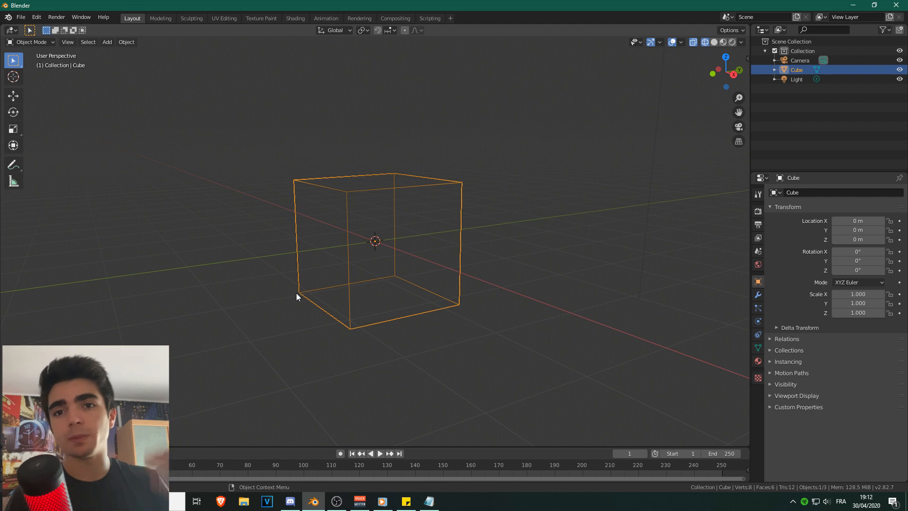
middle_drag(296, 293, 266, 210)
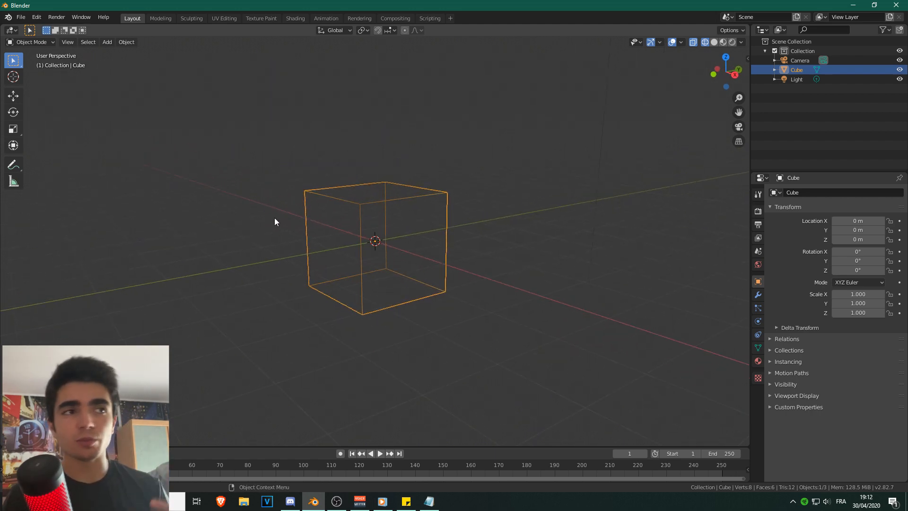
click(714, 41)
Step: Subdivide the whole cube mesh in Edit Mode
scroll(488, 176, up, 3)
right_click(381, 156)
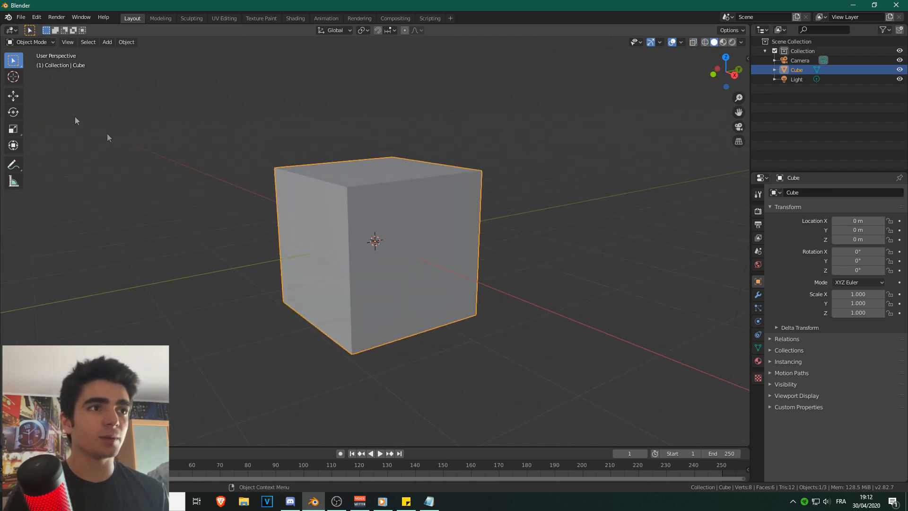
click(31, 41)
click(21, 65)
right_click(403, 182)
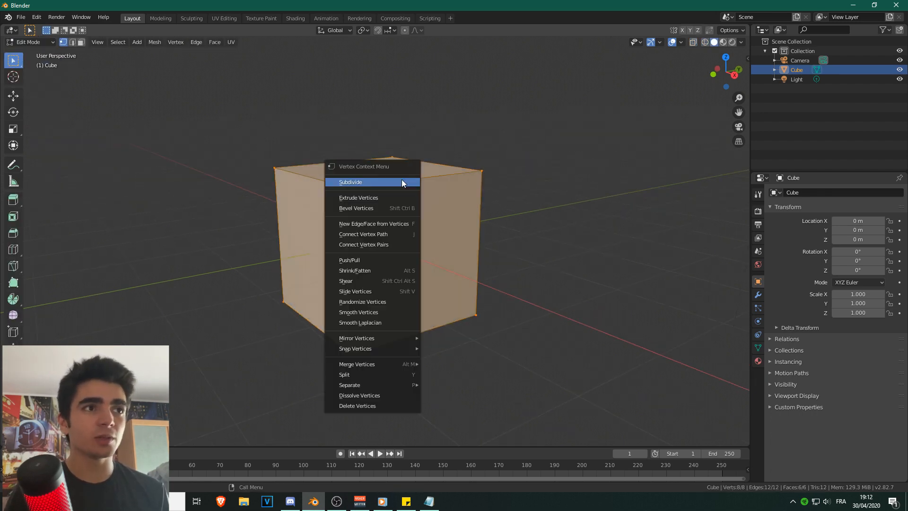
click(377, 184)
scroll(276, 244, up, 1)
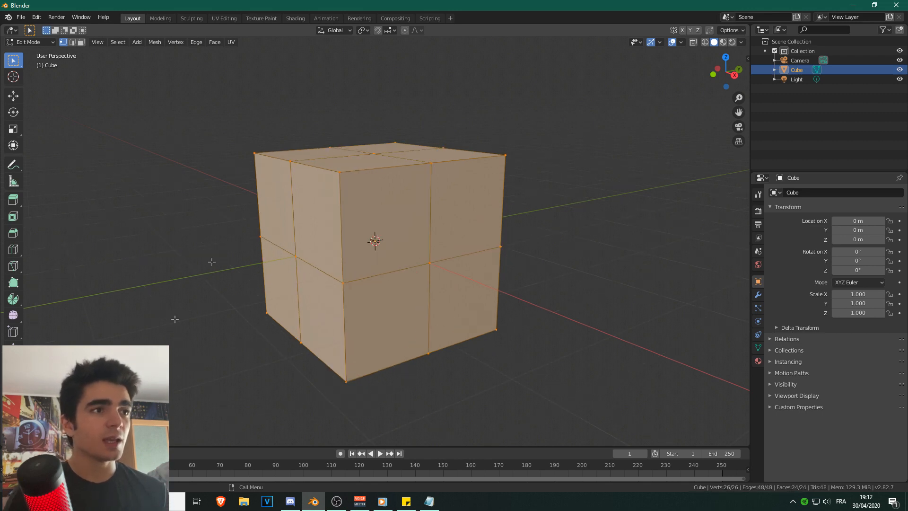
Step: Set the cube subdivision's number of cuts to 500
click(53, 438)
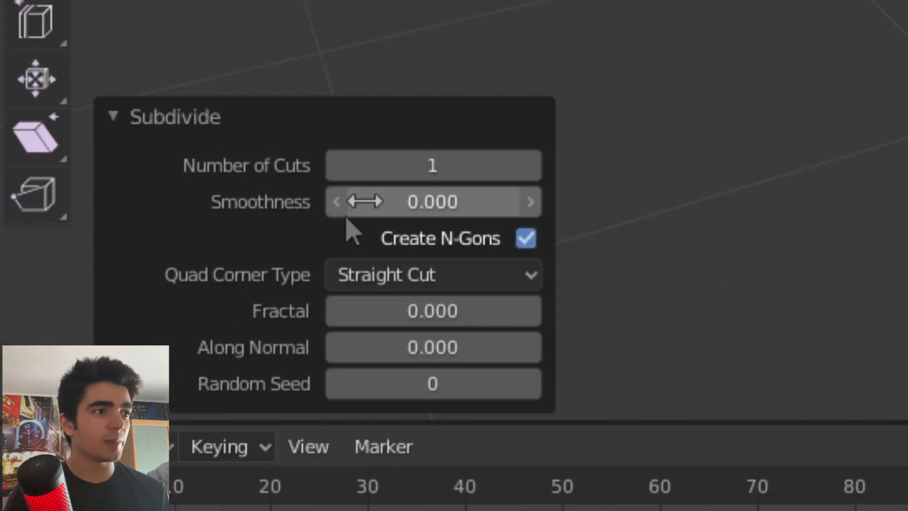
click(418, 163)
text(500)
key(Return)
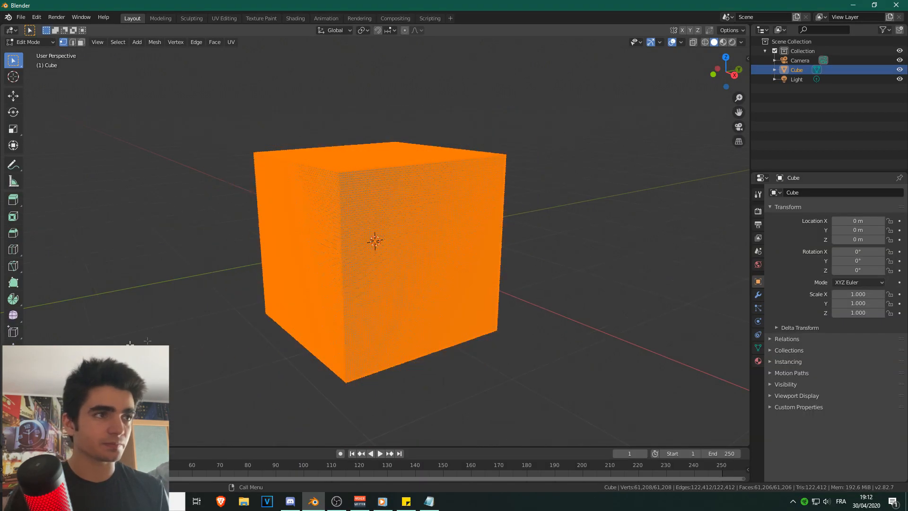
Step: Sculpt freehand Draw brush ridges across two adjacent sides of the subdivided cube in the Sculpting workspace
click(192, 18)
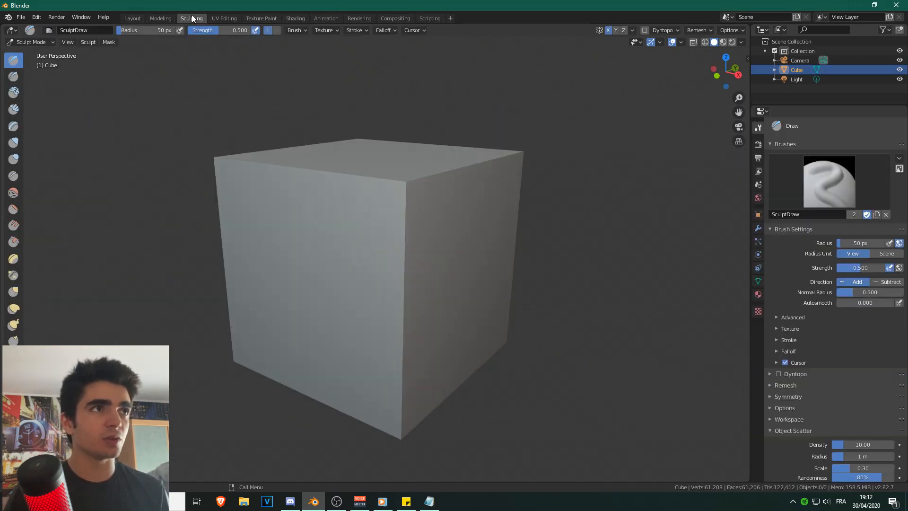
mouse_move(290, 242)
mouse_down()
mouse_move(314, 243)
mouse_move(227, 213)
mouse_move(450, 265)
mouse_move(359, 326)
mouse_move(311, 322)
mouse_up()
middle_drag(311, 323, 376, 241)
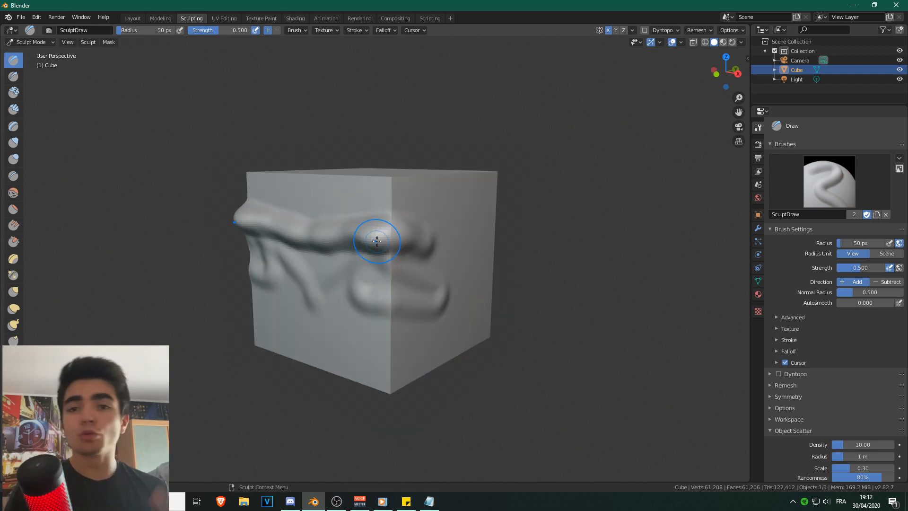
scroll(321, 284, down, 1)
middle_drag(321, 285, 321, 291)
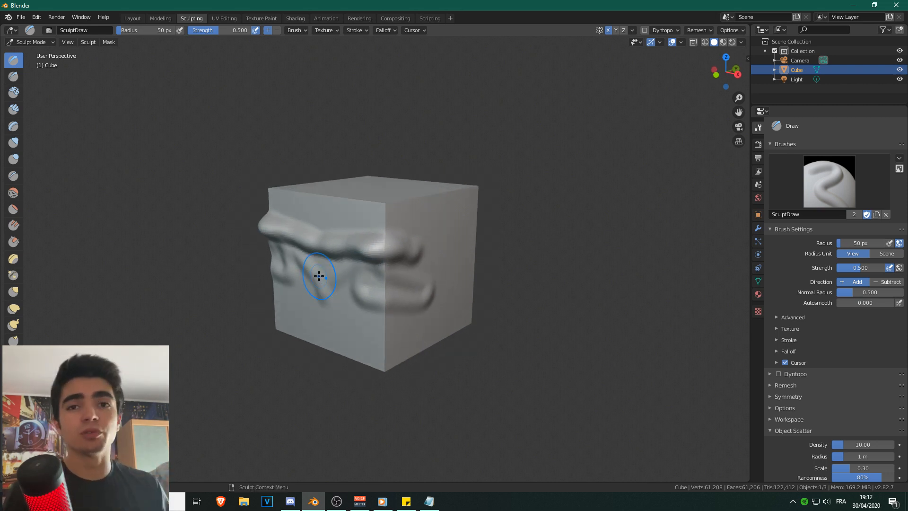
Step: Delete the sculpted cube in the Layout workspace and add a new mesh cube
click(138, 18)
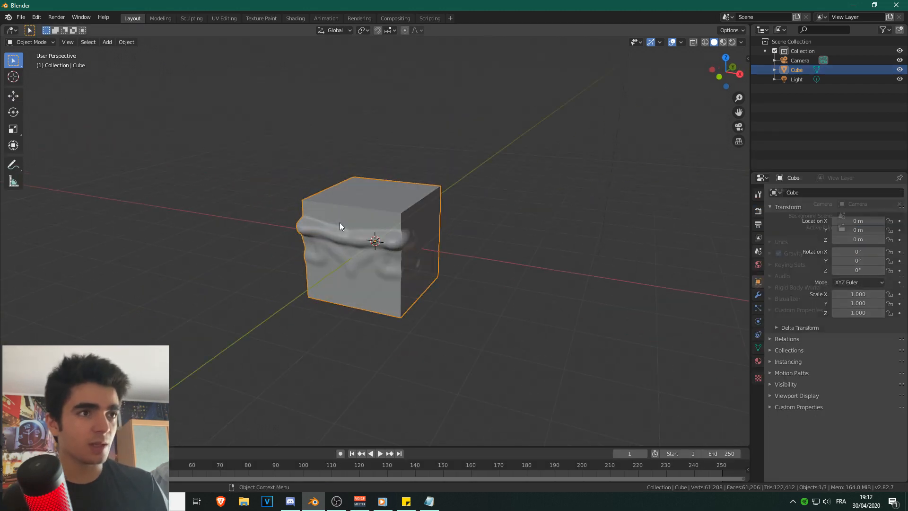
key(Delete)
key(shift+a)
mouse_move(340, 223)
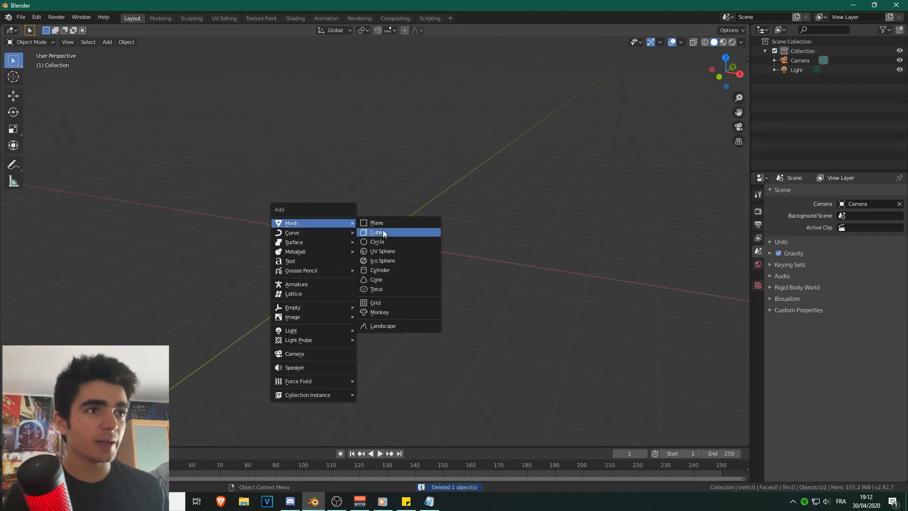
click(382, 230)
Step: Add a Multiresolution modifier to the new cube
click(758, 295)
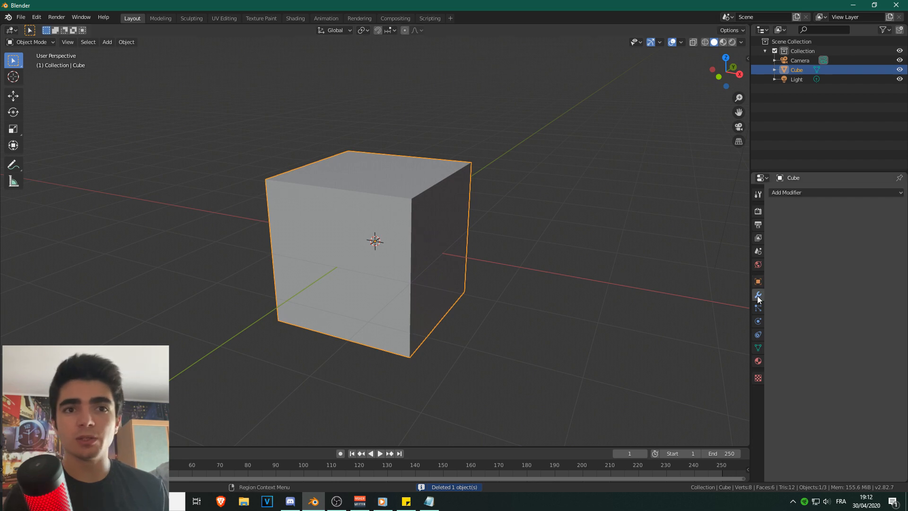
click(811, 192)
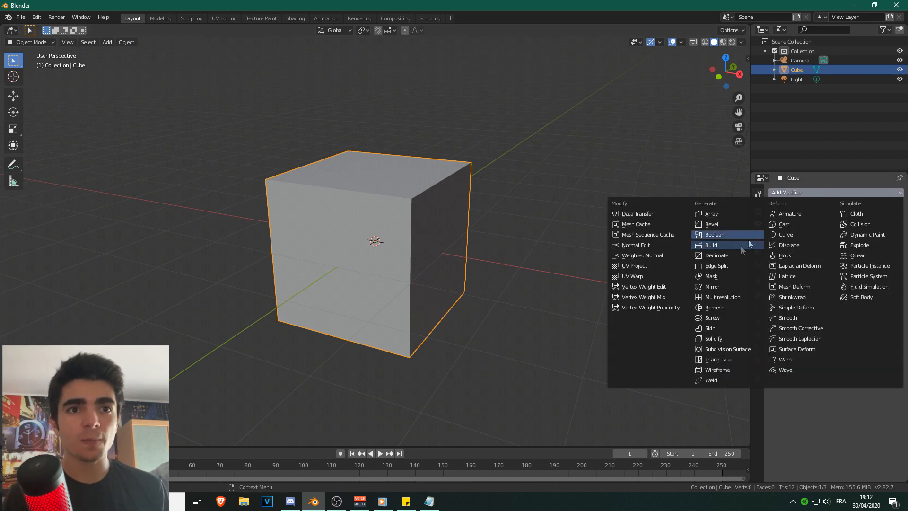
click(727, 298)
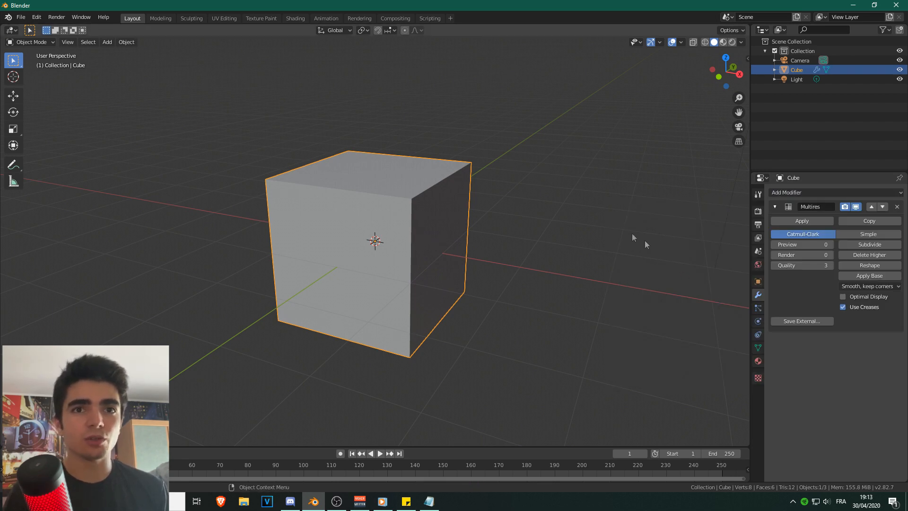
Step: Subdivide the cube to level 7 with the Catmull-Clark Multiresolution modifier and apply the modifier
scroll(610, 229, down, 2)
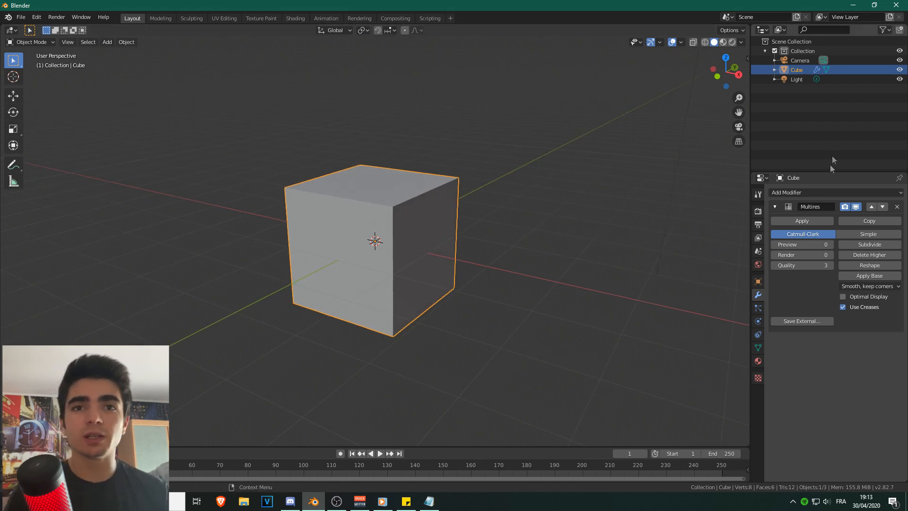
click(859, 244)
click(859, 243)
click(859, 243)
click(858, 244)
click(858, 243)
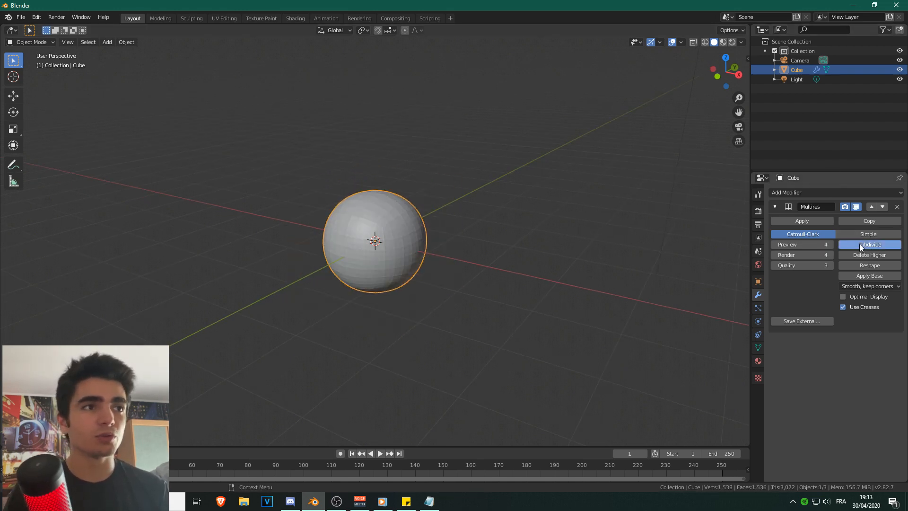
click(859, 244)
scroll(490, 197, up, 8)
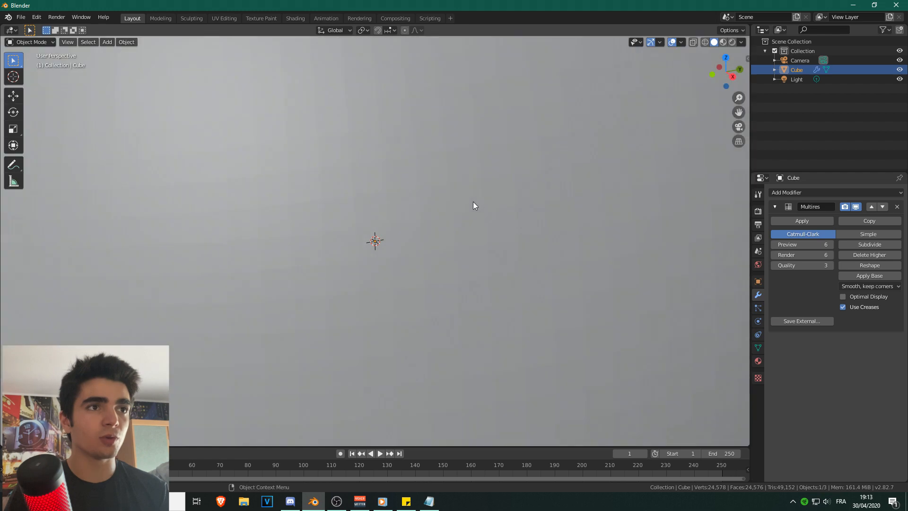
scroll(474, 205, down, 3)
click(854, 245)
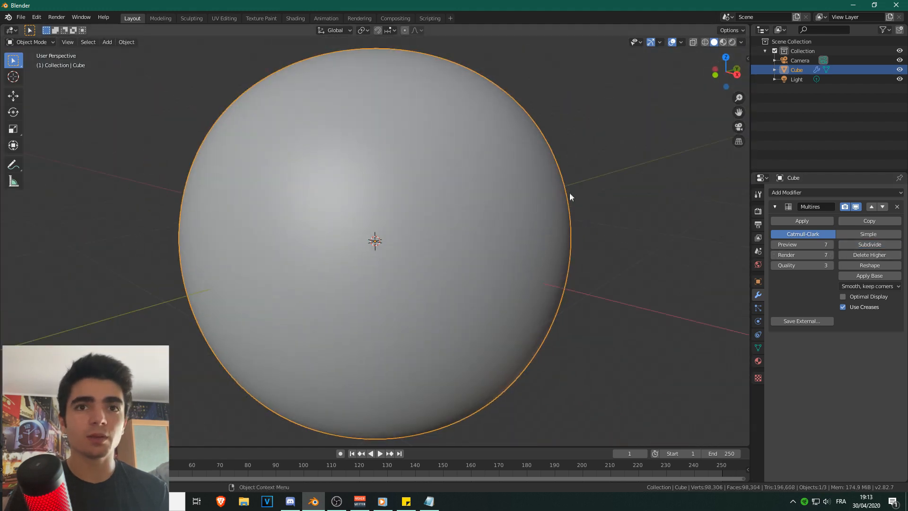
scroll(569, 193, down, 1)
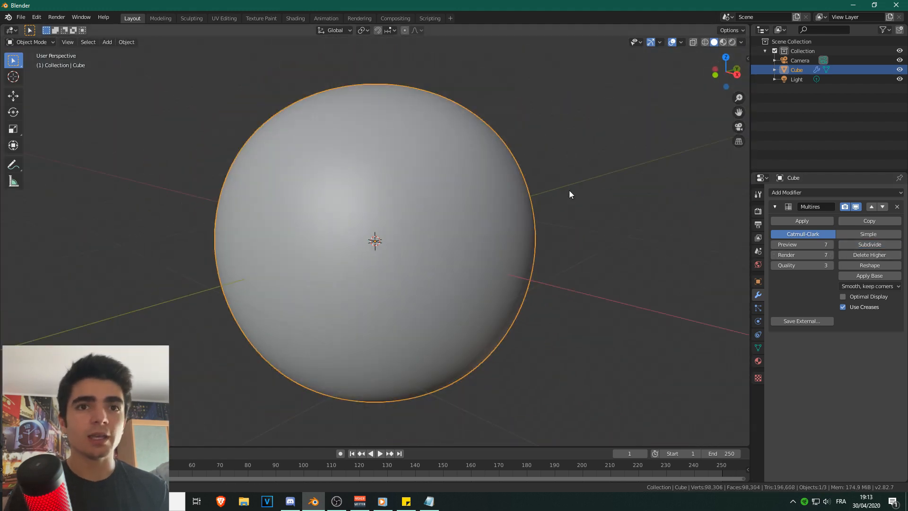
click(802, 222)
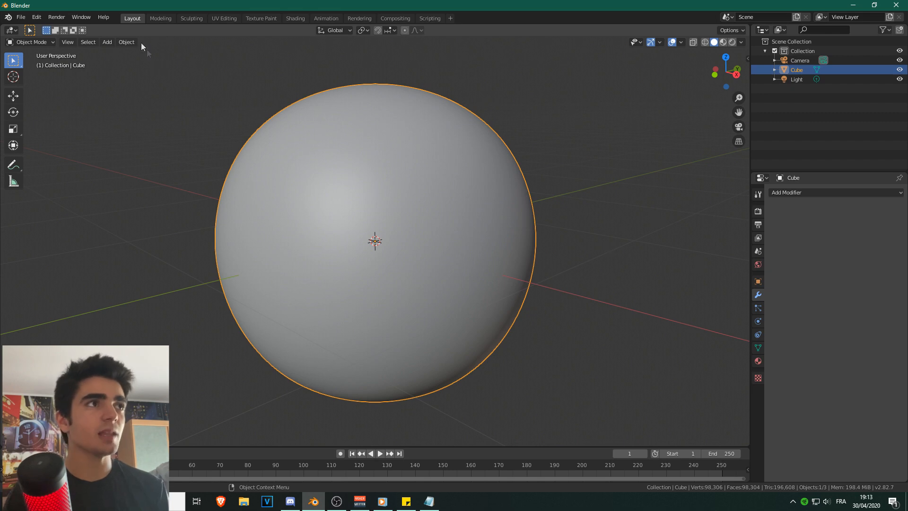
Step: Switch to the Sculpting workspace with the subdivided sphere in view
click(191, 18)
scroll(285, 172, up, 2)
scroll(223, 147, down, 1)
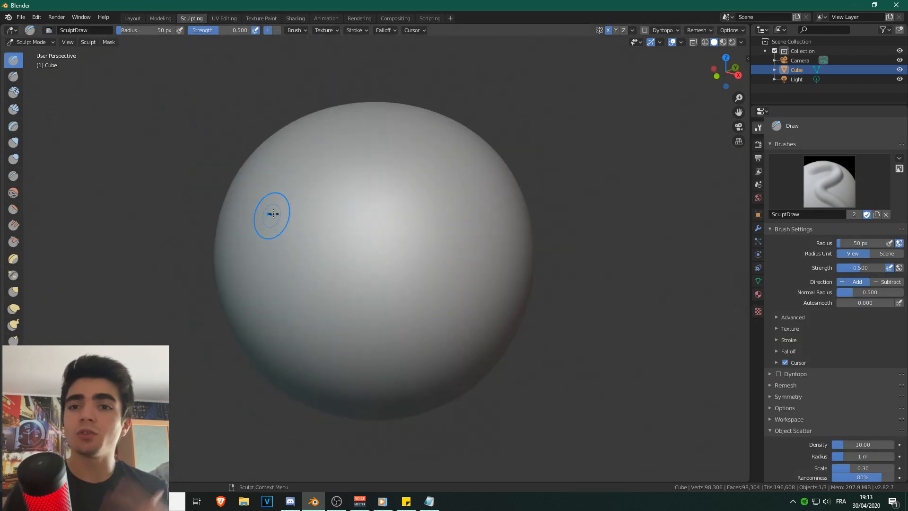
Step: Test X-mirrored wavy strokes with the Draw brush on the sphere's front and undo them all
mouse_move(307, 198)
mouse_down()
mouse_move(407, 213)
mouse_move(432, 242)
mouse_move(385, 197)
mouse_move(307, 198)
mouse_move(349, 198)
mouse_move(419, 233)
mouse_move(457, 233)
mouse_up()
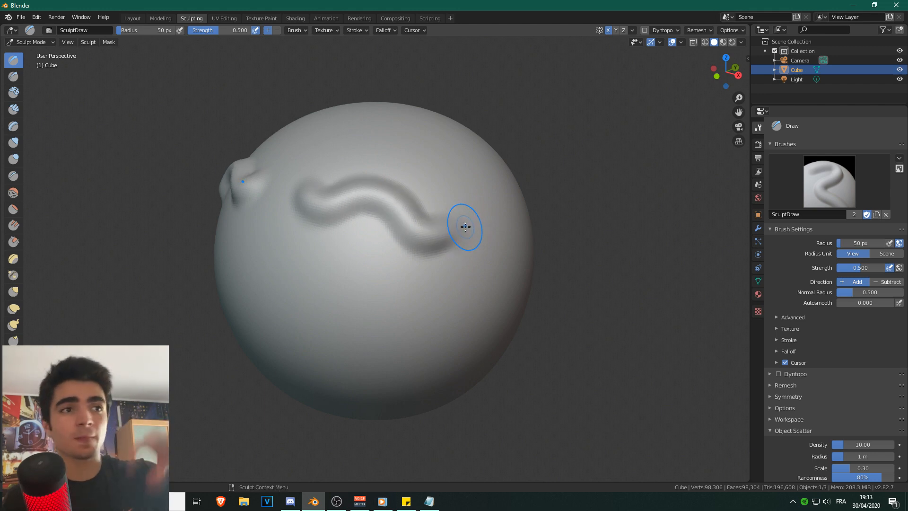
middle_drag(413, 220, 280, 230)
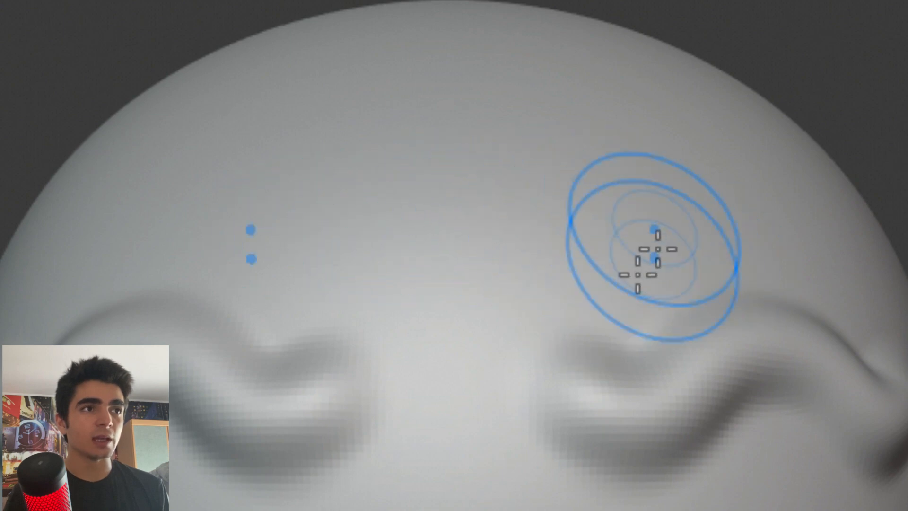
mouse_move(582, 165)
mouse_down()
mouse_move(568, 176)
mouse_move(780, 138)
mouse_move(544, 178)
mouse_up()
key(ctrl+z)
key(ctrl+z)
key(ctrl+z)
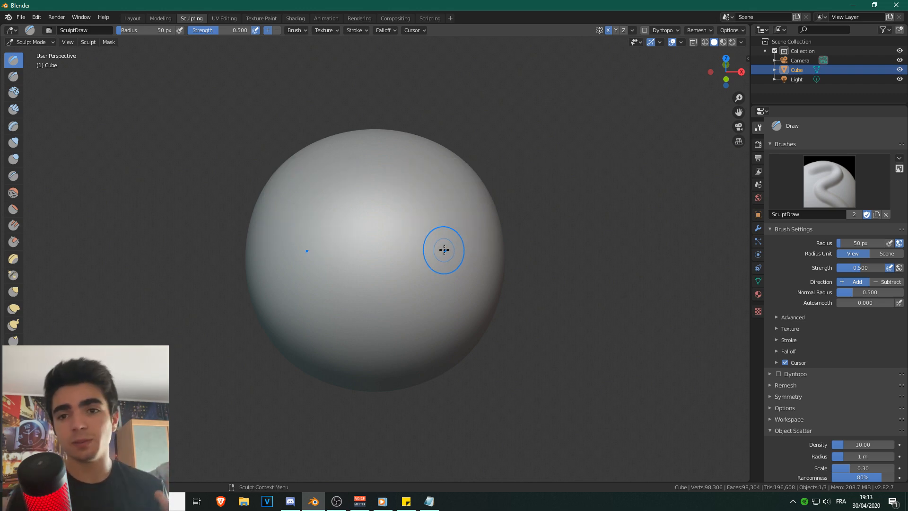
Step: Open the Symmetry settings of the sculpting tool
scroll(844, 269, down, 3)
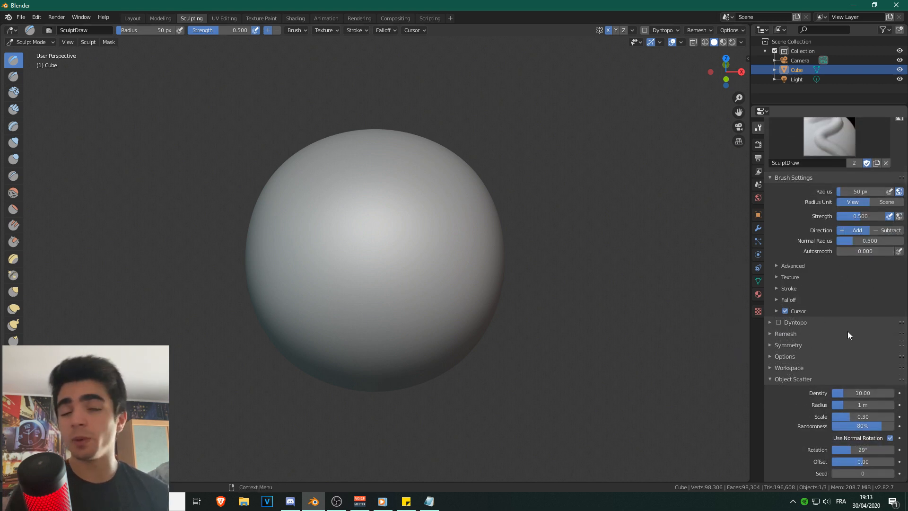
click(769, 345)
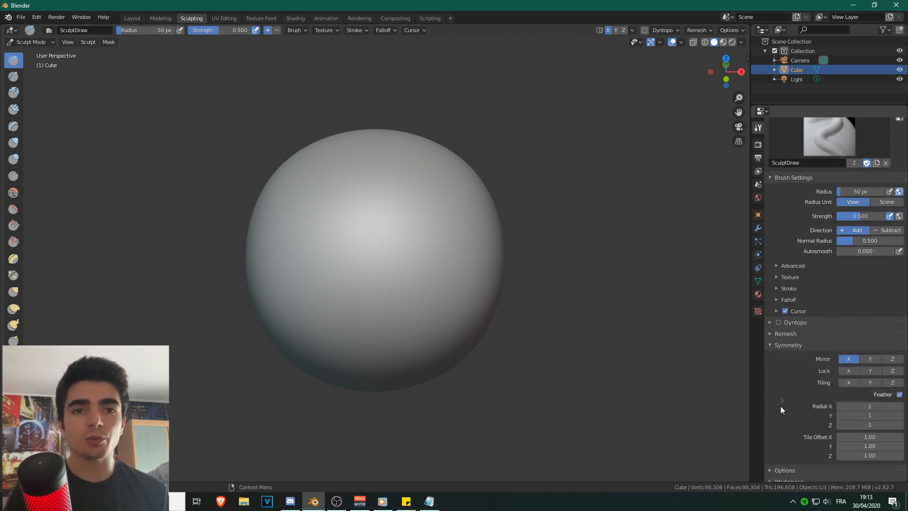
Step: Mirror the Draw brush across Y only, test a stroke on the sphere's front, and undo it
scroll(785, 405, down, 6)
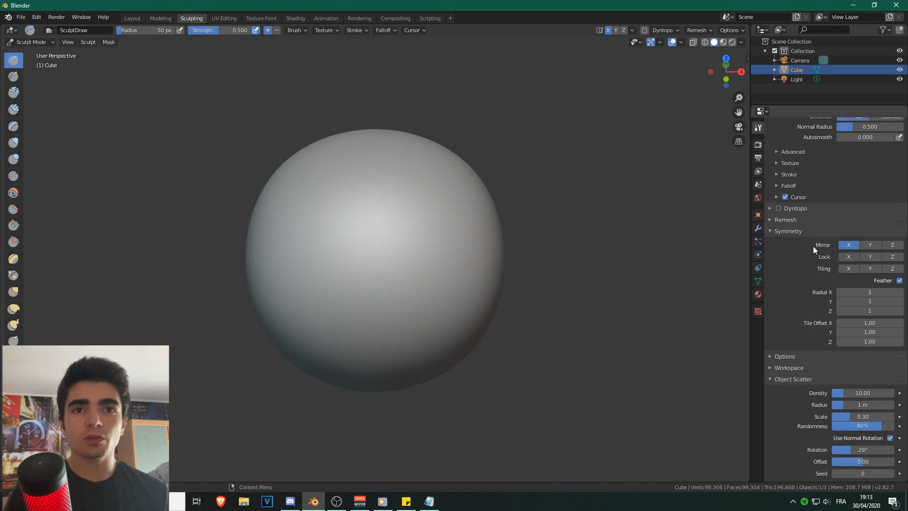
click(849, 245)
click(870, 245)
mouse_move(370, 236)
mouse_down()
mouse_move(372, 254)
mouse_move(364, 243)
mouse_move(391, 243)
mouse_up()
mouse_move(392, 243)
middle_down()
mouse_move(319, 290)
mouse_move(230, 260)
mouse_move(339, 259)
mouse_move(363, 246)
middle_up()
key(ctrl+z)
Step: Add Z to the Y mirroring, test a stroke on the sphere, and undo it
click(892, 245)
mouse_move(314, 254)
mouse_down()
mouse_move(342, 239)
mouse_move(391, 266)
mouse_move(372, 297)
mouse_up()
key(ctrl+z)
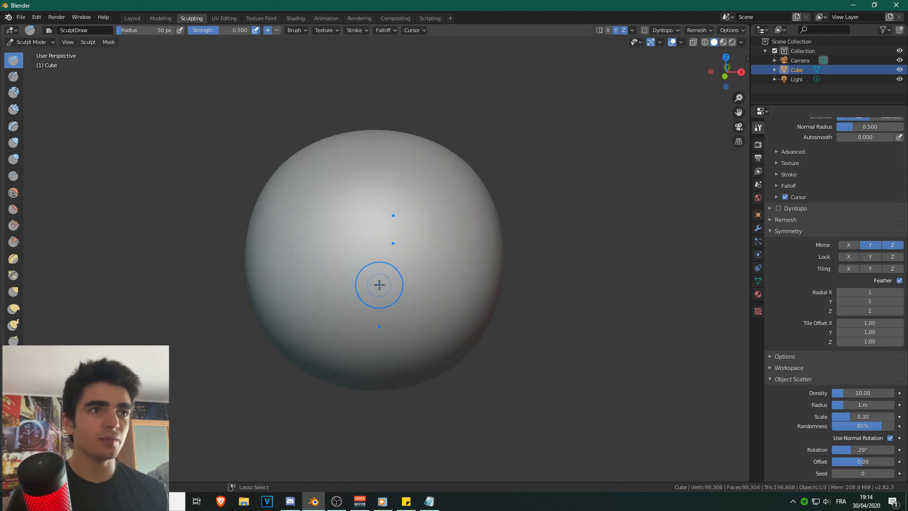
Step: Enable X mirroring as well, test a stroke mirrored across all three axes, and undo it
click(848, 246)
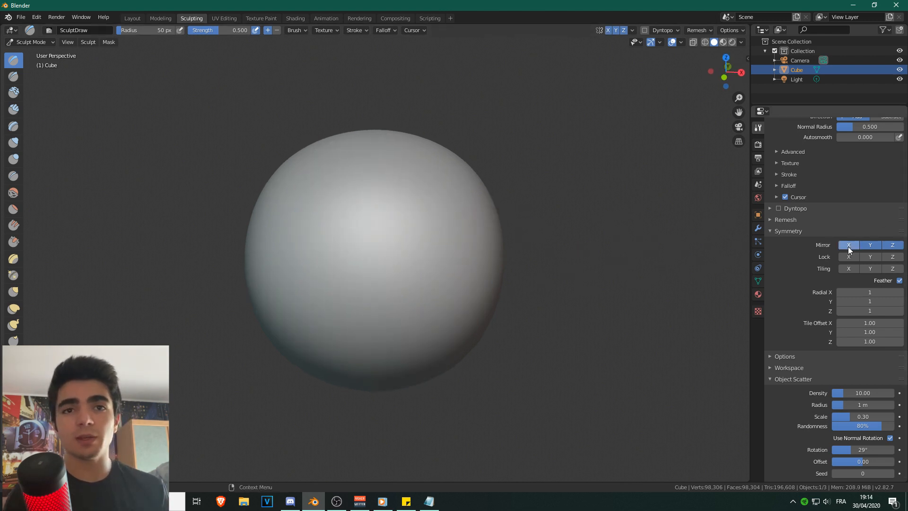
mouse_move(348, 196)
mouse_down()
mouse_move(369, 236)
mouse_move(449, 307)
mouse_move(393, 321)
mouse_move(468, 227)
mouse_up()
mouse_move(535, 293)
middle_down()
mouse_move(385, 223)
mouse_move(468, 228)
middle_up()
key(ctrl+z)
key(ctrl+z)
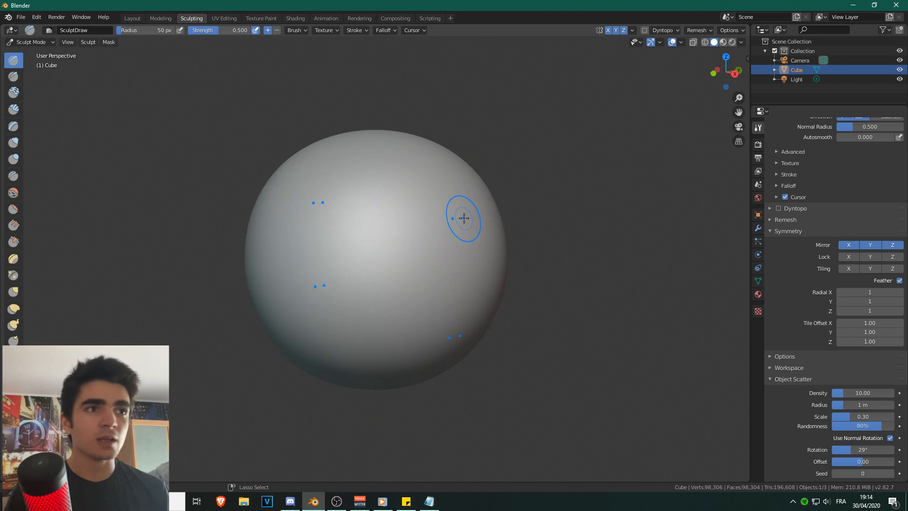
Step: Enlarge the Draw brush radius to 265 px, test a stroke on the sphere, and undo it
scroll(363, 215, down, 1)
middle_drag(352, 229, 475, 256)
scroll(421, 246, up, 3)
scroll(422, 245, down, 2)
middle_drag(422, 246, 432, 242)
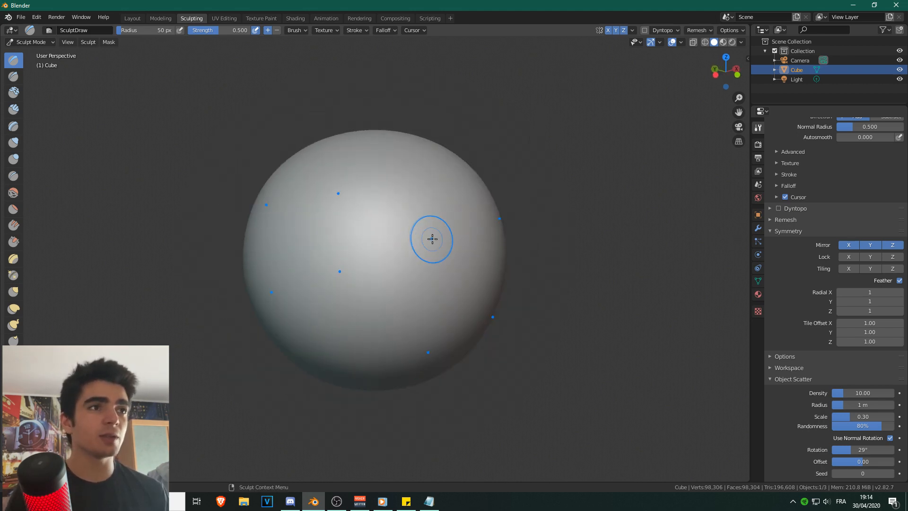
scroll(431, 239, down, 1)
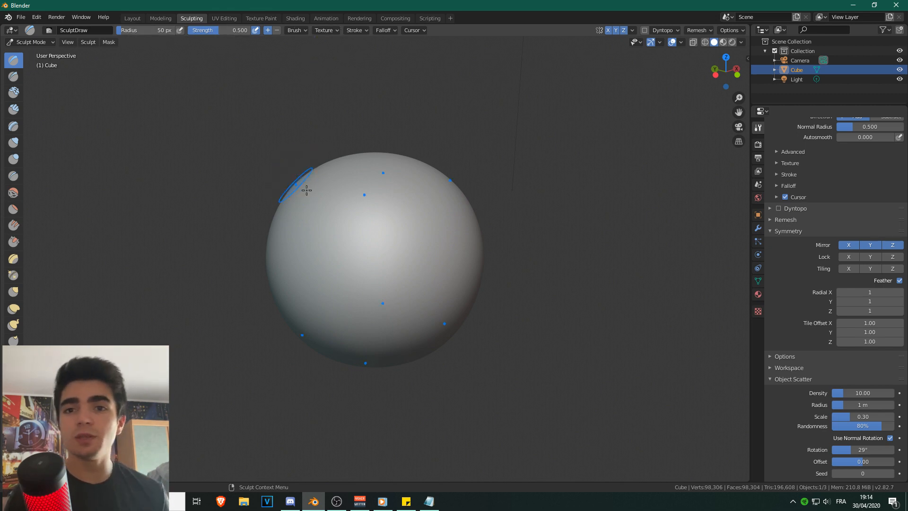
right_click(391, 218)
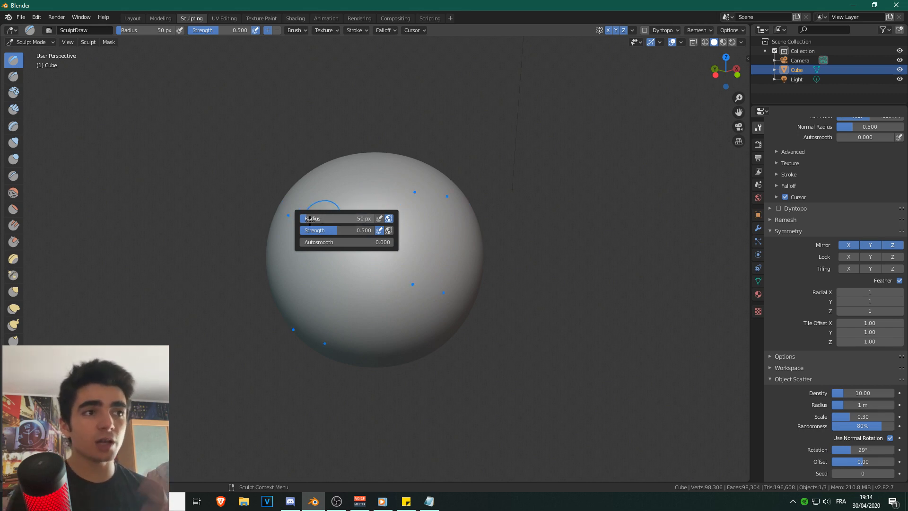
mouse_move(310, 219)
mouse_down()
mouse_move(374, 219)
mouse_move(315, 218)
mouse_move(345, 219)
mouse_move(328, 219)
mouse_up()
mouse_move(444, 178)
mouse_down()
mouse_move(385, 223)
mouse_move(422, 259)
mouse_move(404, 228)
mouse_up()
key(ctrl+z)
key(ctrl+z)
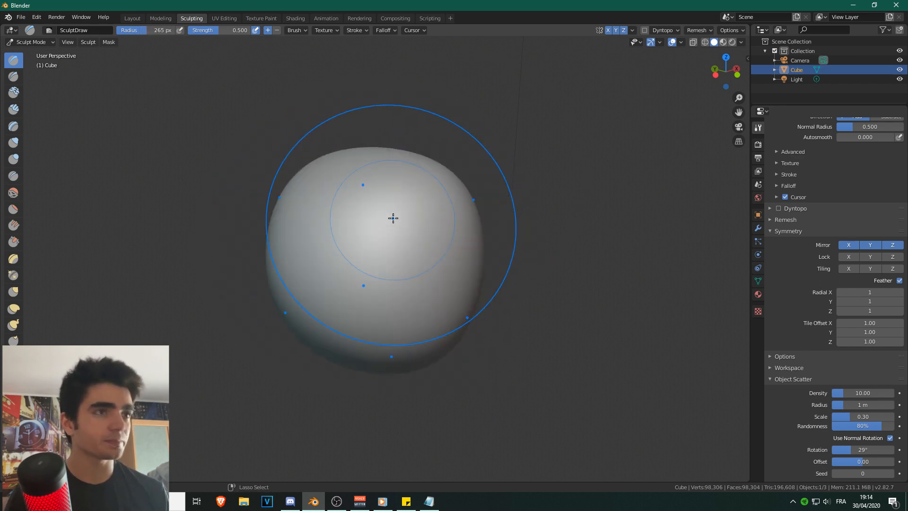
Step: Set the brush radius to 71 px and strength to 1.000, test strokes on the sphere, and undo them
right_click(355, 213)
mouse_move(356, 216)
mouse_down()
mouse_move(315, 218)
mouse_move(363, 229)
mouse_up()
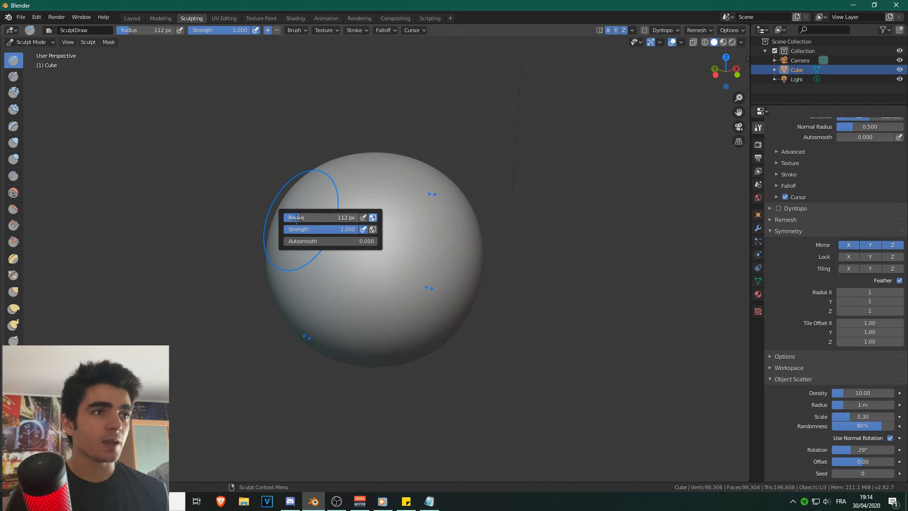
mouse_move(355, 202)
mouse_down()
mouse_move(348, 207)
mouse_move(428, 248)
mouse_move(338, 204)
mouse_move(428, 241)
mouse_move(405, 228)
mouse_up()
mouse_move(405, 229)
middle_down()
mouse_move(349, 247)
mouse_move(340, 156)
middle_up()
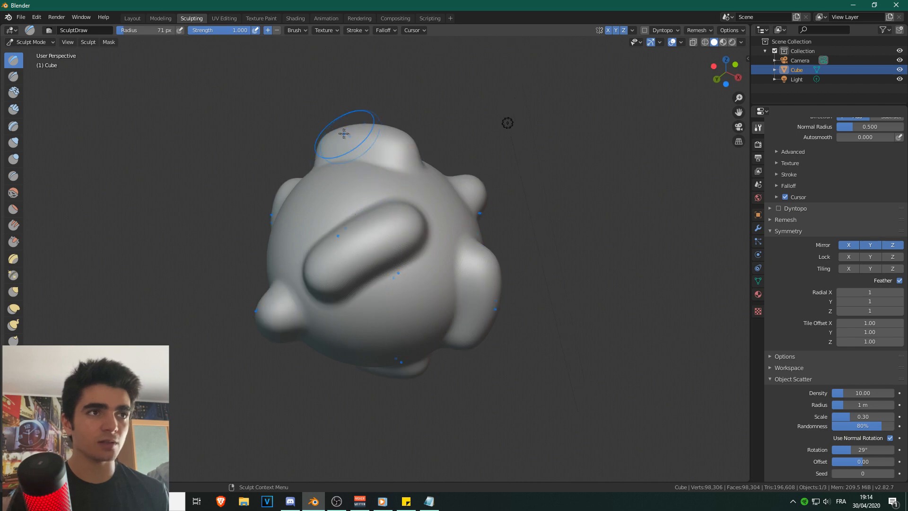
key(ctrl+z)
key(ctrl+z)
key(ctrl+z)
key(ctrl+z)
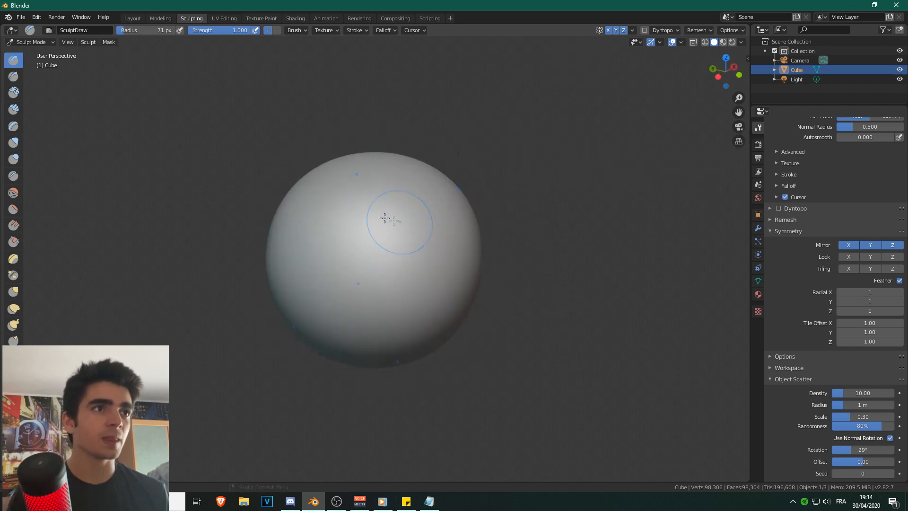
Step: Lower the brush strength to 0.150 and then 0.275, test strokes on the sphere, and undo them
right_click(374, 216)
drag(352, 228, 282, 232)
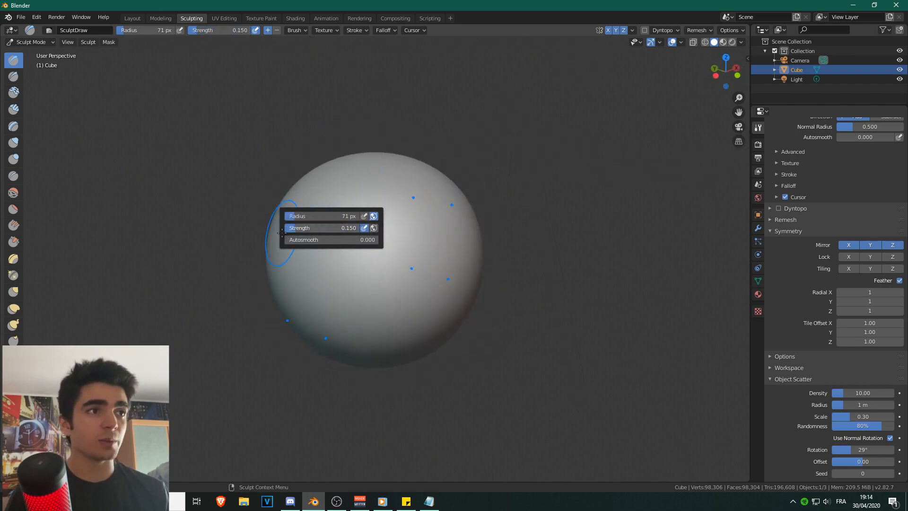
mouse_move(365, 203)
mouse_down()
mouse_move(411, 209)
mouse_move(371, 205)
mouse_move(388, 199)
mouse_up()
middle_drag(387, 198, 334, 209)
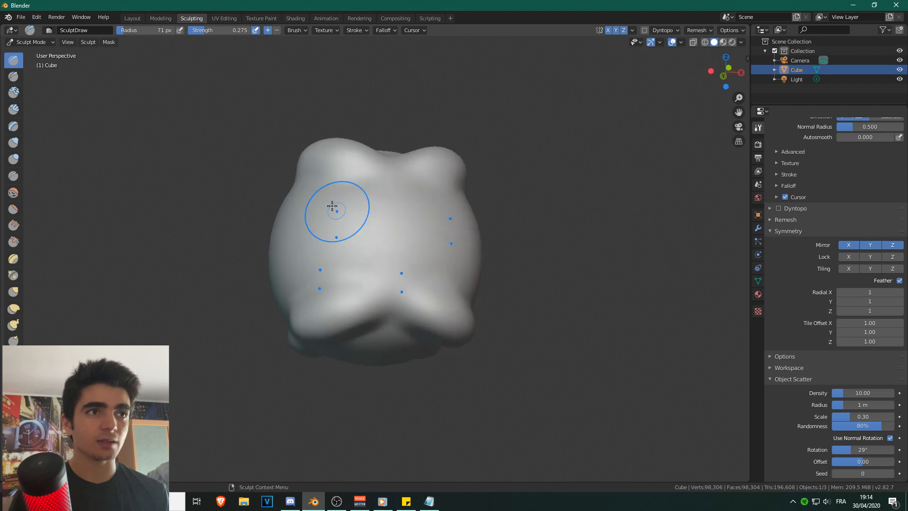
middle_drag(381, 178, 397, 207)
key(ctrl+z)
mouse_move(305, 175)
middle_down()
mouse_move(361, 172)
mouse_move(359, 181)
middle_up()
Step: Switch the brush direction to Subtract, raise the strength to 1.000, and carve test dents into the sphere
right_click(399, 223)
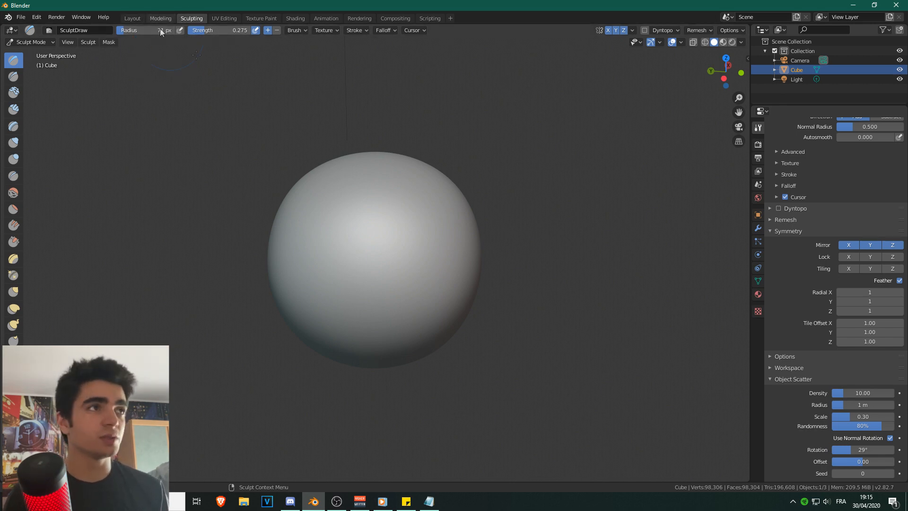
scroll(834, 254, up, 8)
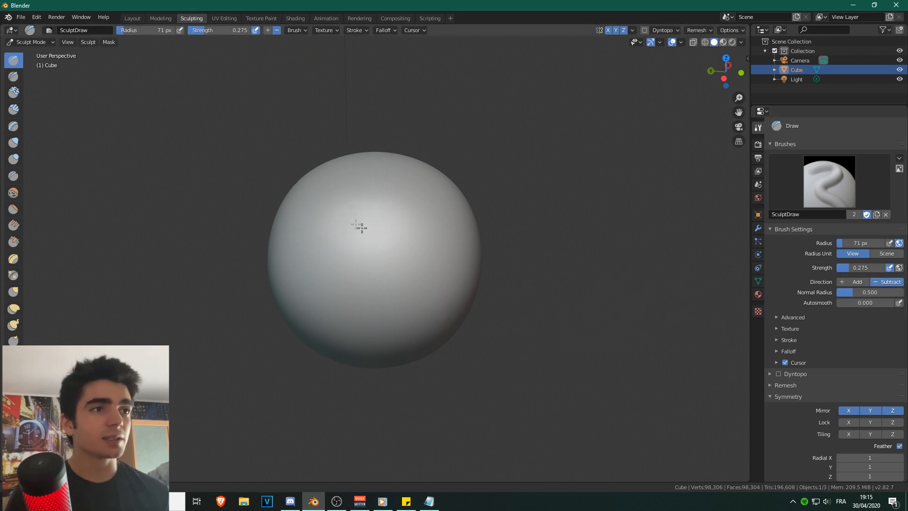
mouse_move(419, 248)
mouse_down()
mouse_move(391, 233)
mouse_move(427, 257)
mouse_up()
right_click(367, 247)
mouse_move(354, 251)
mouse_down()
mouse_move(441, 251)
mouse_move(392, 242)
mouse_up()
mouse_move(343, 302)
middle_down()
mouse_move(458, 285)
mouse_move(456, 275)
mouse_move(367, 257)
middle_up()
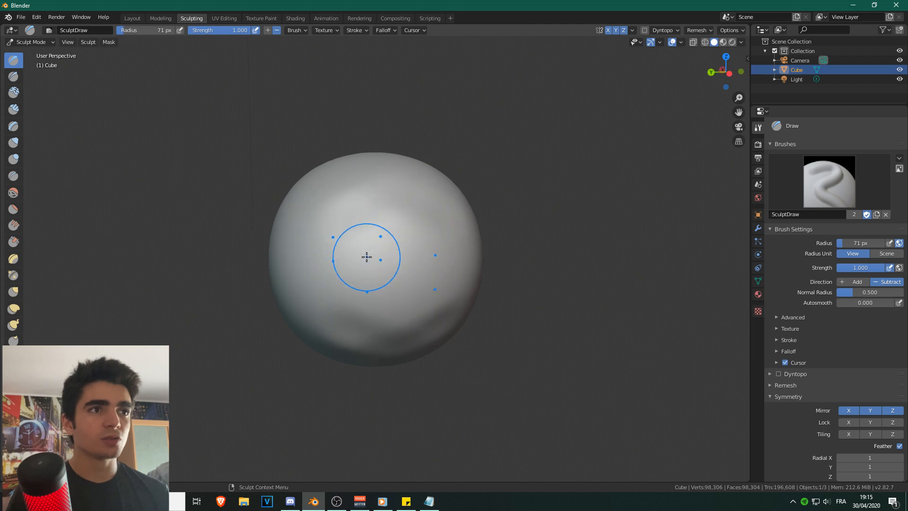
middle_drag(446, 246, 365, 212)
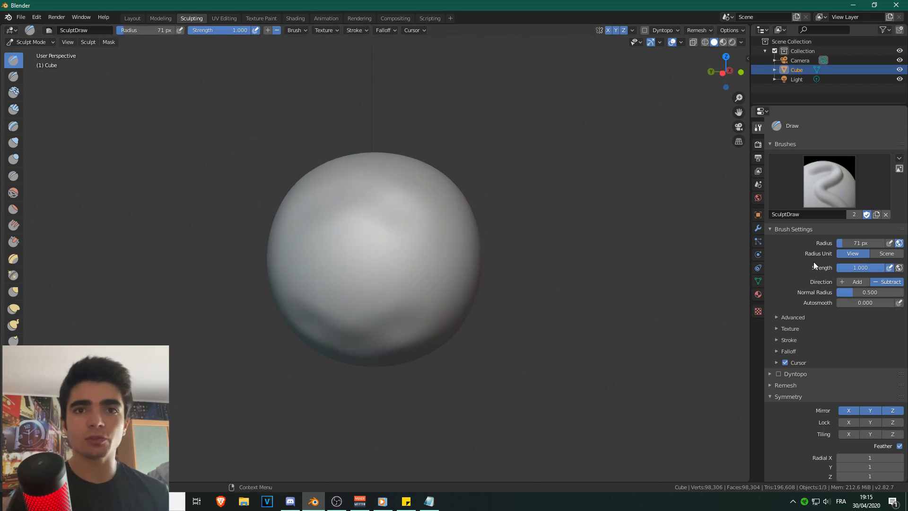
Step: Return the brush direction to Add, test a stroke on the sphere, and undo the sculpted changes
mouse_move(380, 213)
mouse_down()
mouse_move(449, 239)
mouse_move(449, 218)
mouse_move(381, 178)
mouse_move(426, 198)
mouse_move(403, 184)
mouse_move(422, 197)
mouse_move(411, 243)
mouse_move(432, 253)
mouse_up()
middle_drag(432, 253, 481, 258)
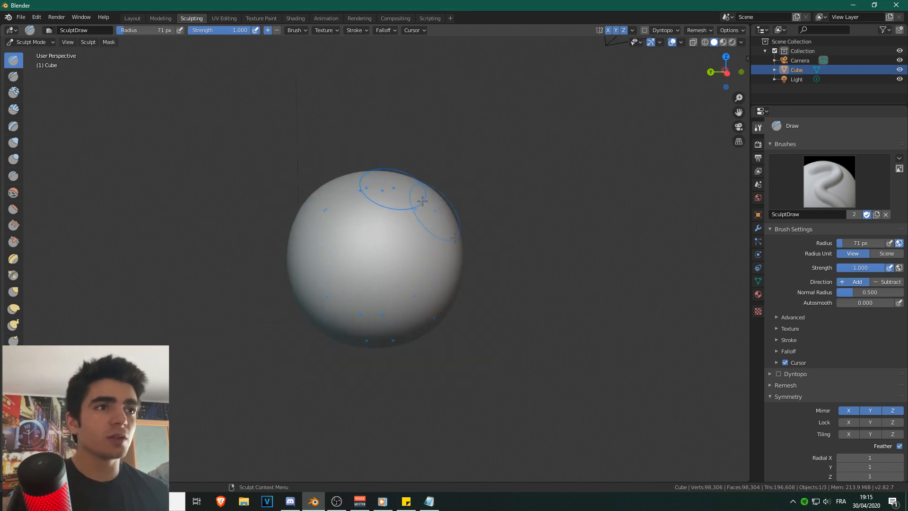
scroll(407, 242, up, 3)
middle_drag(409, 242, 353, 240)
scroll(413, 235, down, 4)
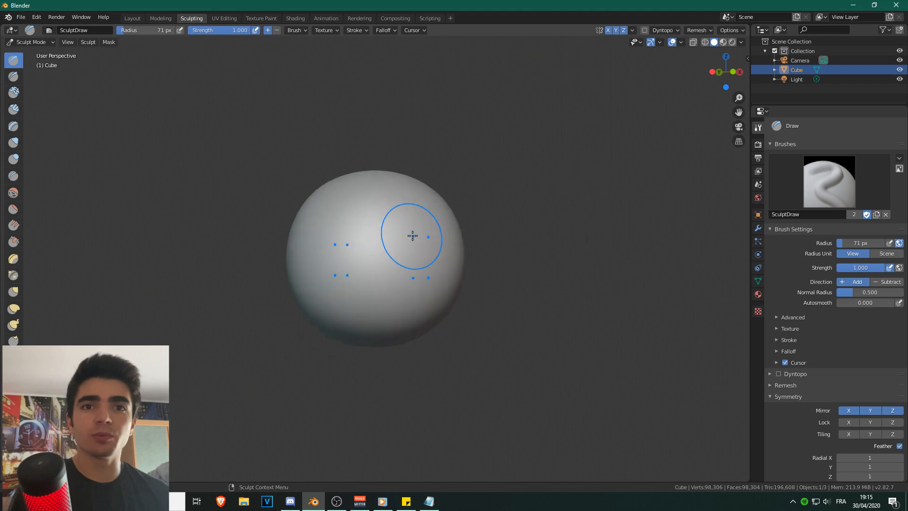
Step: Turn off all mirror axes, set Radial X symmetry to 4, and test a single dab before undoing it
scroll(812, 233, down, 7)
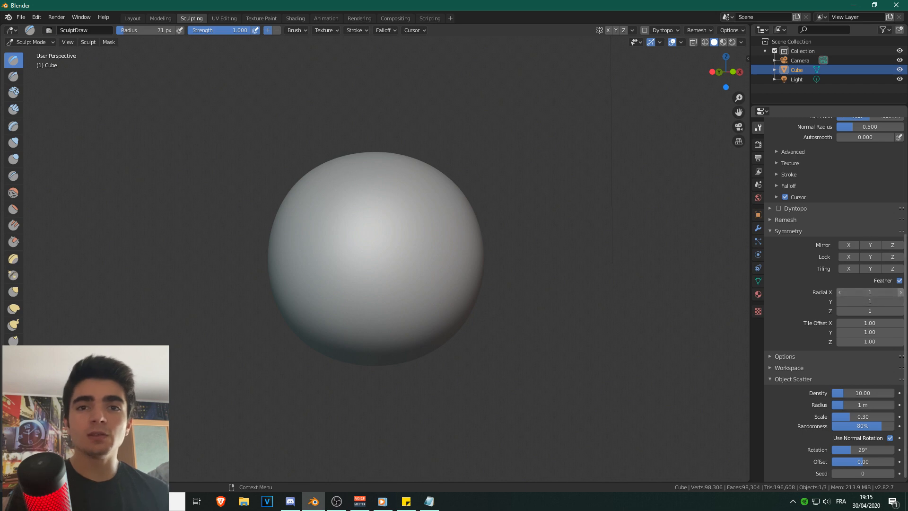
click(901, 293)
middle_drag(496, 198, 487, 199)
middle_drag(330, 225, 390, 225)
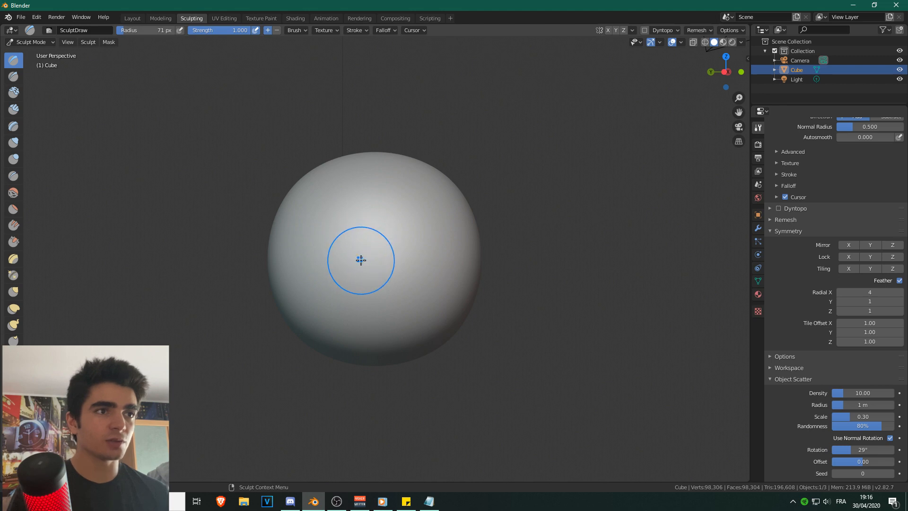
click(360, 260)
key(ctrl+z)
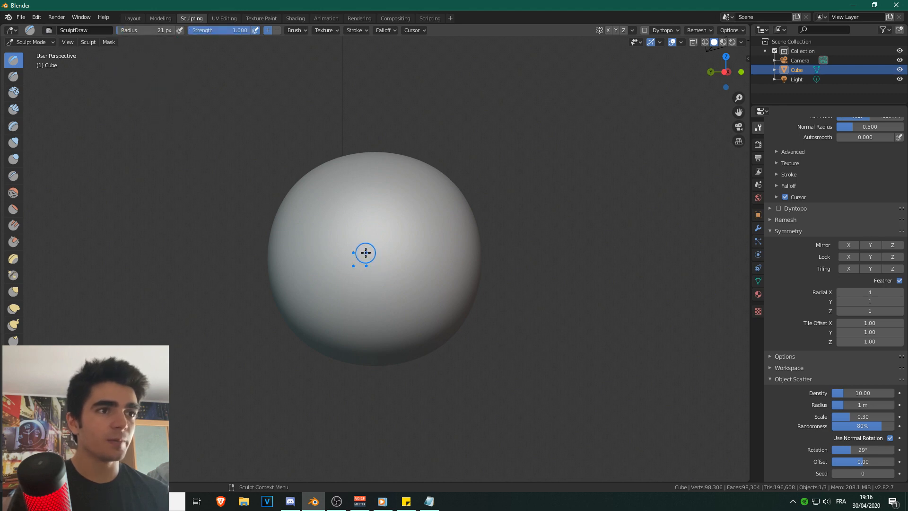
Step: Reduce the brush radius to 21 px, draw a curved four-arm spiral around the X axis, and undo it
mouse_move(360, 258)
mouse_down()
mouse_move(390, 237)
mouse_move(394, 208)
mouse_move(368, 180)
mouse_move(333, 174)
mouse_up()
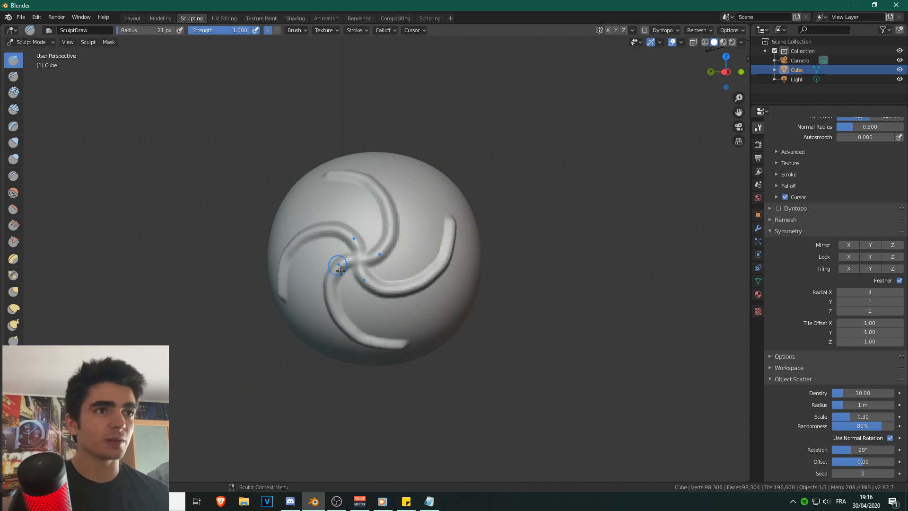
middle_drag(341, 270, 398, 214)
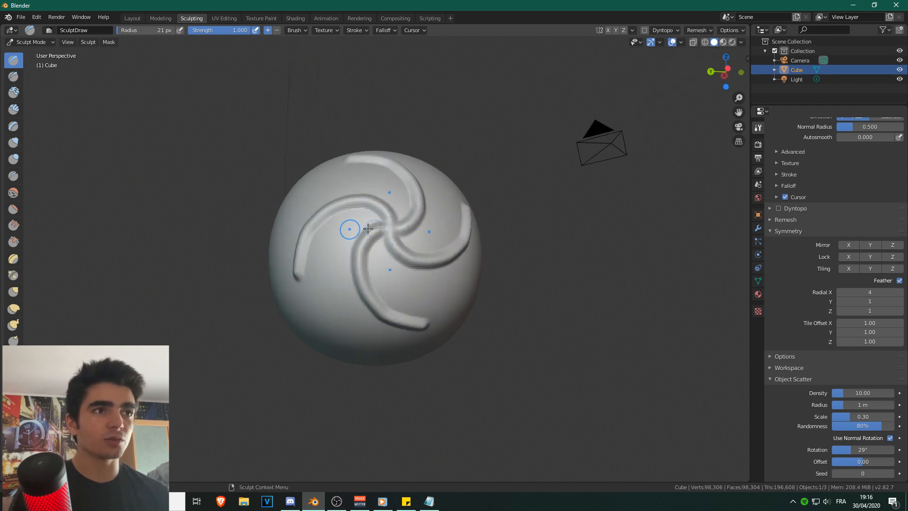
middle_drag(568, 268, 575, 251)
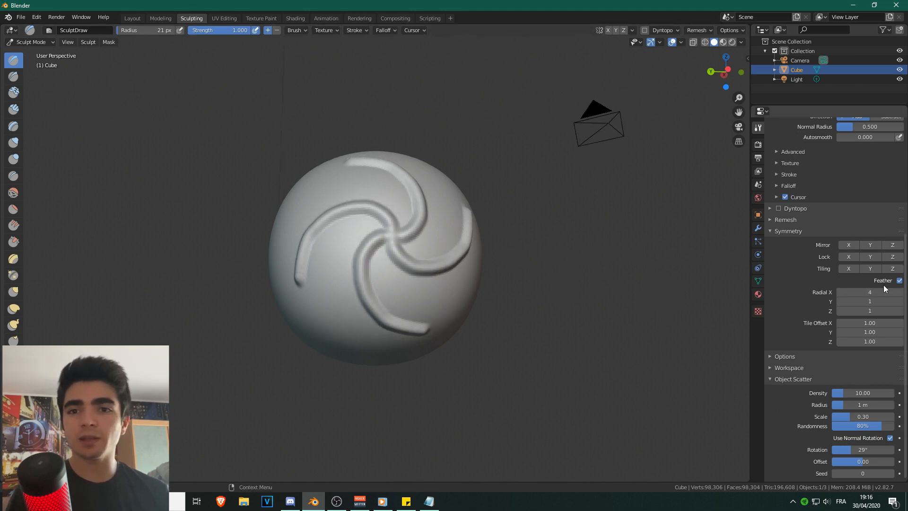
middle_drag(465, 222, 432, 245)
key(ctrl+z)
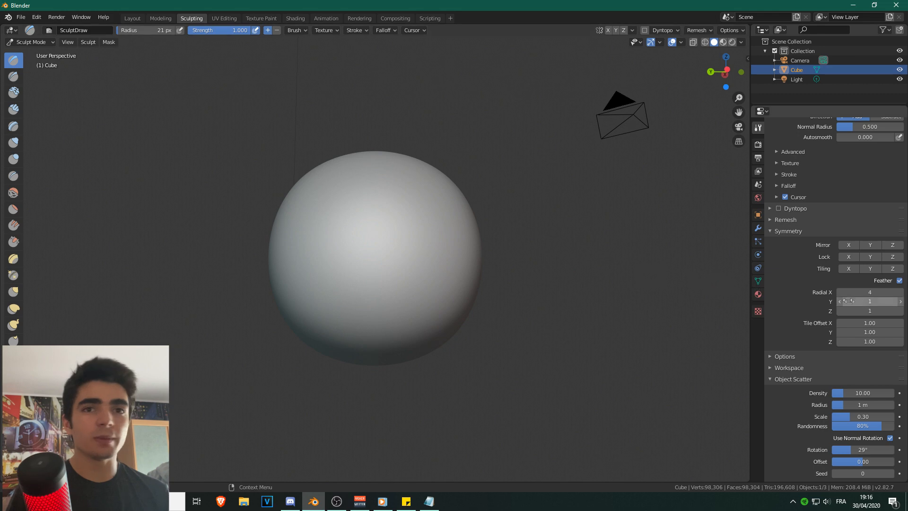
Step: Set Radial X symmetry to 6 and draw a hooked curve from the X axis centre outward
click(901, 292)
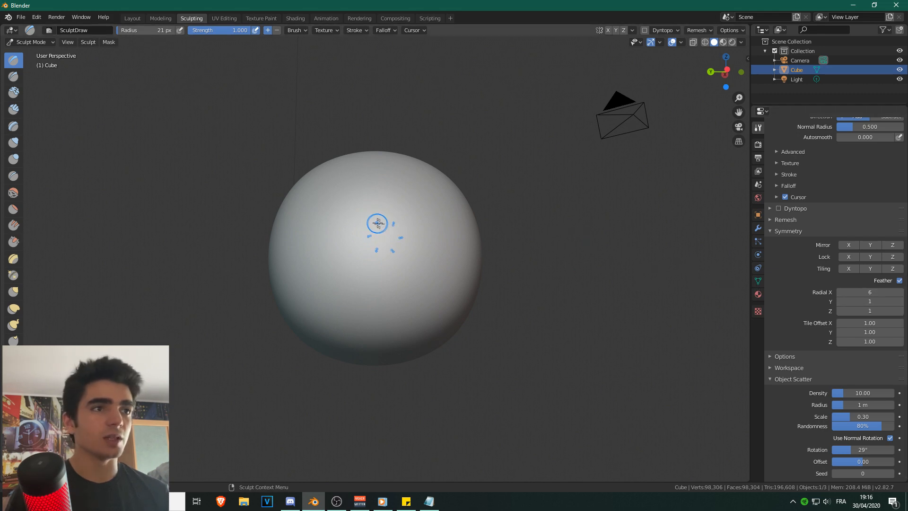
mouse_move(386, 237)
mouse_down()
mouse_move(415, 208)
mouse_move(422, 187)
mouse_move(409, 184)
mouse_up()
middle_drag(409, 184, 420, 207)
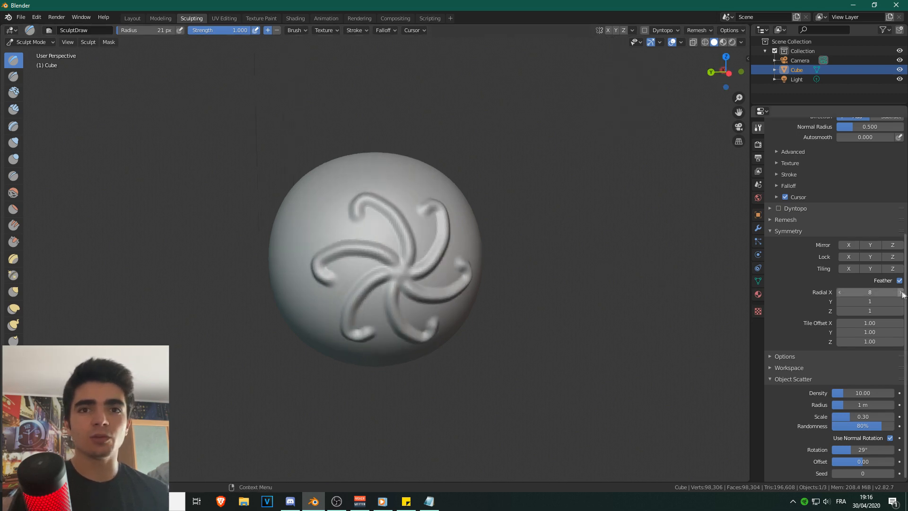
Step: Increase Radial X symmetry to 8, draw another radial stroke, and undo both radial patterns
mouse_move(422, 211)
mouse_down()
mouse_move(381, 168)
mouse_move(331, 160)
mouse_move(323, 187)
mouse_move(348, 185)
mouse_up()
mouse_move(349, 185)
middle_down()
mouse_move(326, 180)
mouse_move(364, 171)
mouse_move(410, 191)
mouse_move(359, 191)
middle_up()
scroll(359, 190, down, 1)
key(ctrl+z)
key(ctrl+z)
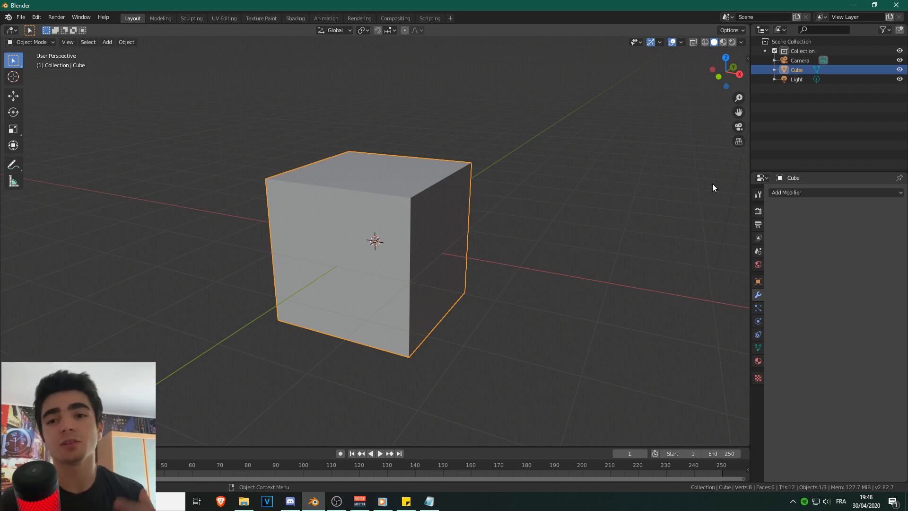
Step: Add a Multiresolution modifier to the default cube and subdivide it to level 6 with Catmull-Clark
scroll(443, 198, up, 1)
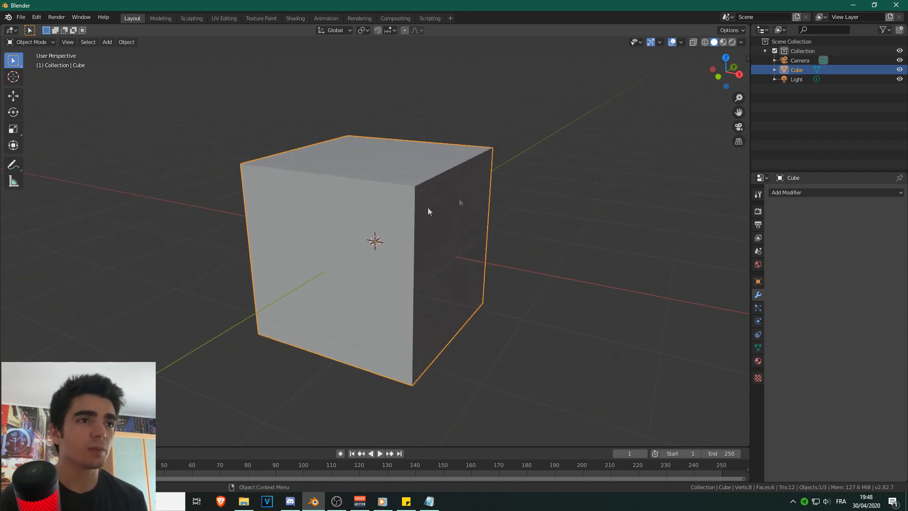
click(820, 193)
click(723, 297)
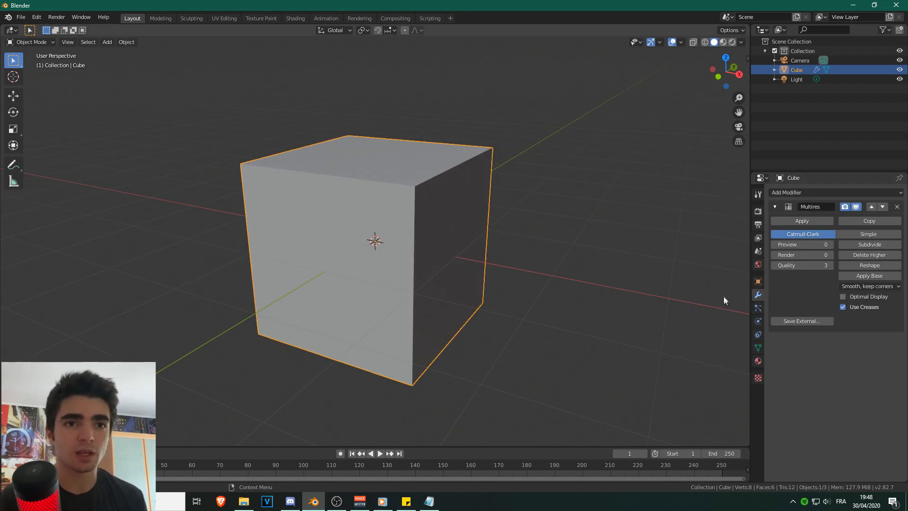
click(855, 246)
click(855, 246)
click(855, 246)
click(855, 246)
click(855, 246)
scroll(615, 217, up, 4)
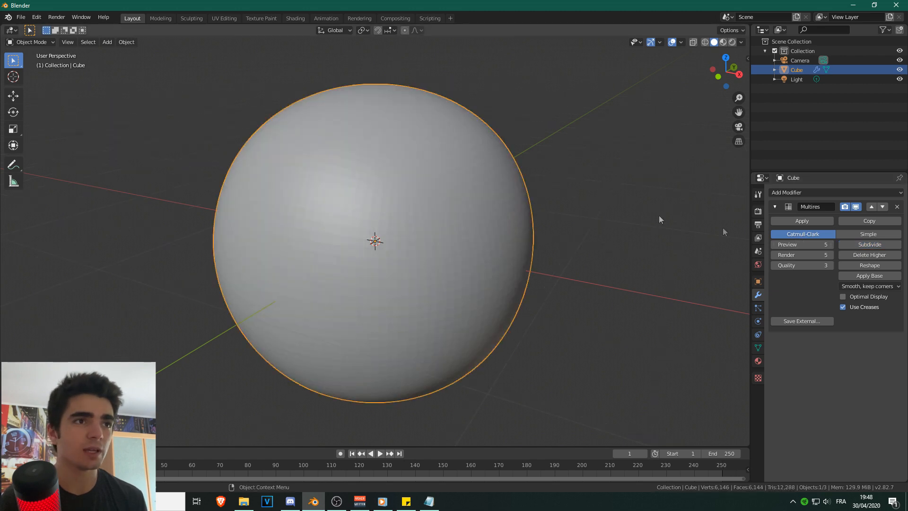
click(864, 245)
scroll(553, 213, down, 2)
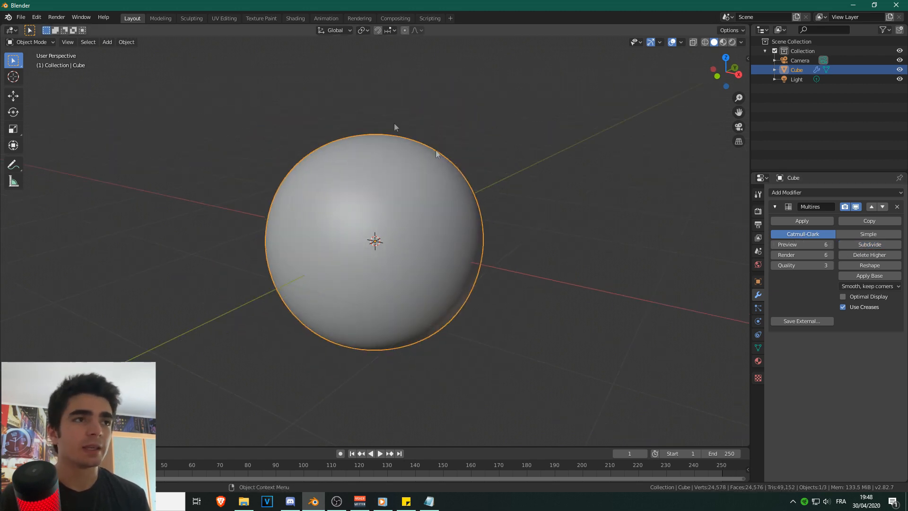
Step: Switch to the Sculpting workspace, frame the sphere, and expand the sculpting tool's Options settings
click(191, 18)
scroll(375, 177, up, 6)
scroll(241, 69, down, 2)
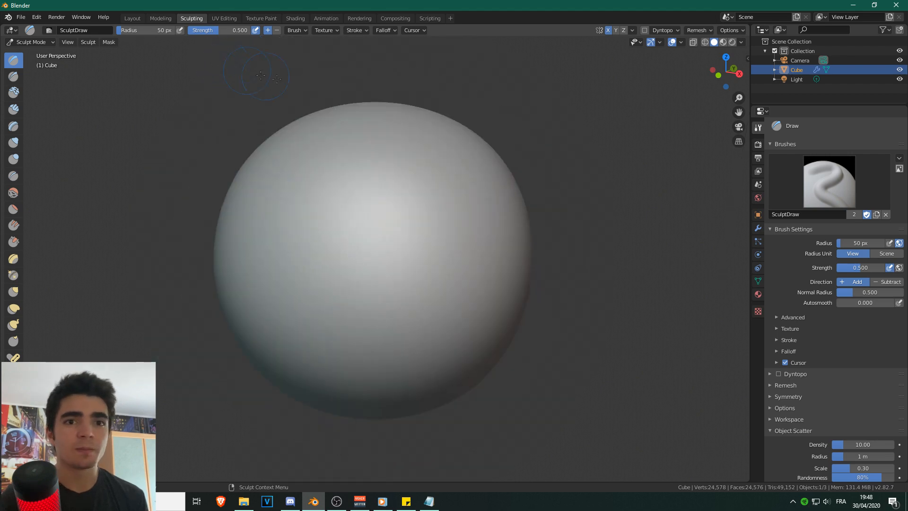
click(785, 407)
scroll(786, 406, down, 5)
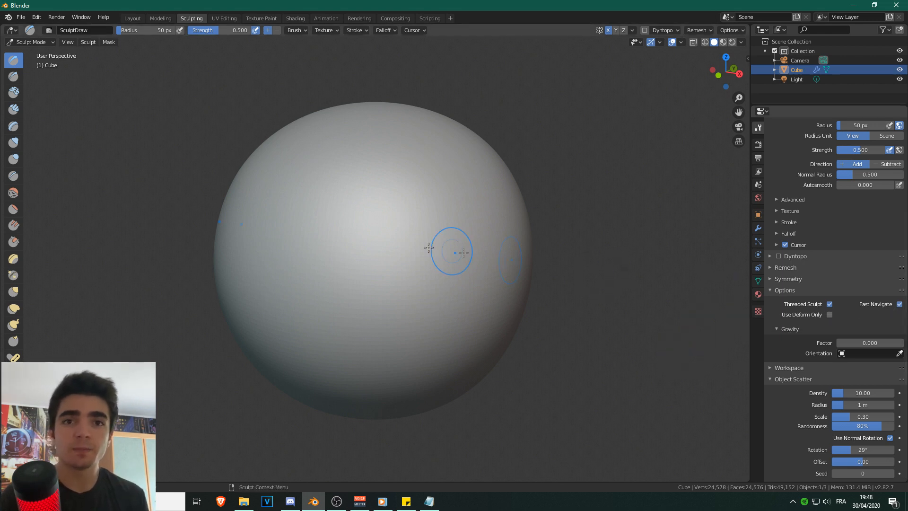
Step: Sculpt a mirrored ridge across the sphere with the Draw brush, raising the brush strength to 1.000 for a second, stronger stroke
middle_drag(451, 228, 364, 236)
mouse_move(498, 203)
middle_down()
mouse_move(448, 211)
mouse_move(499, 219)
mouse_move(476, 227)
mouse_move(416, 217)
mouse_move(496, 208)
middle_up()
mouse_move(387, 217)
mouse_down()
mouse_move(294, 198)
mouse_move(383, 205)
mouse_move(350, 219)
mouse_move(279, 208)
mouse_up()
drag(214, 28, 252, 31)
mouse_move(360, 201)
mouse_down()
mouse_move(290, 202)
mouse_move(332, 188)
mouse_move(320, 207)
mouse_up()
Step: Extend the raised ridge further around the sphere with another mirrored Draw stroke
mouse_move(358, 244)
middle_down()
mouse_move(312, 247)
mouse_move(345, 214)
mouse_move(490, 246)
mouse_move(421, 294)
mouse_move(314, 203)
mouse_move(406, 173)
mouse_move(339, 260)
middle_up()
mouse_move(300, 236)
middle_down()
mouse_move(365, 246)
mouse_move(336, 282)
mouse_move(231, 220)
mouse_move(417, 231)
middle_up()
scroll(361, 257, down, 2)
scroll(361, 257, down, 2)
mouse_move(502, 238)
middle_down()
mouse_move(487, 262)
mouse_move(415, 260)
middle_up()
scroll(483, 260, up, 3)
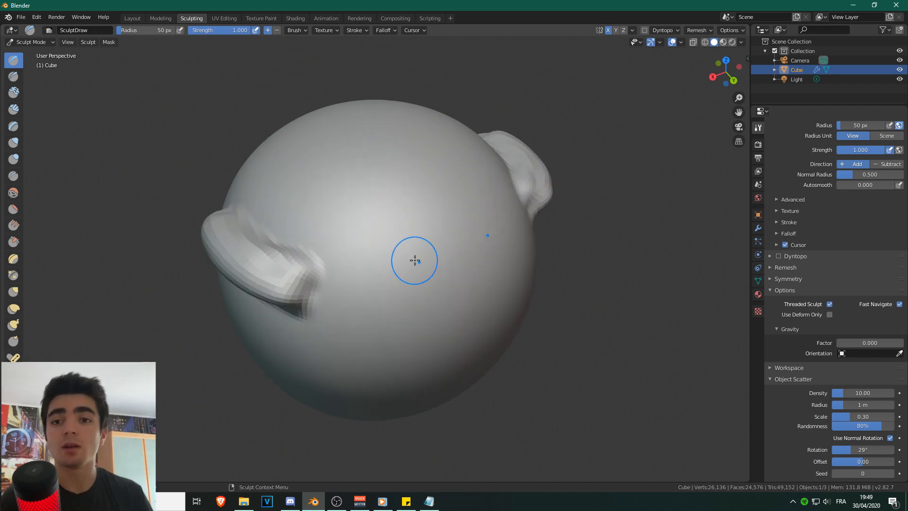
mouse_move(272, 275)
mouse_down()
mouse_move(336, 286)
mouse_move(370, 307)
mouse_move(376, 295)
mouse_move(319, 305)
mouse_up()
mouse_move(388, 299)
middle_down()
mouse_move(354, 262)
mouse_move(395, 274)
middle_up()
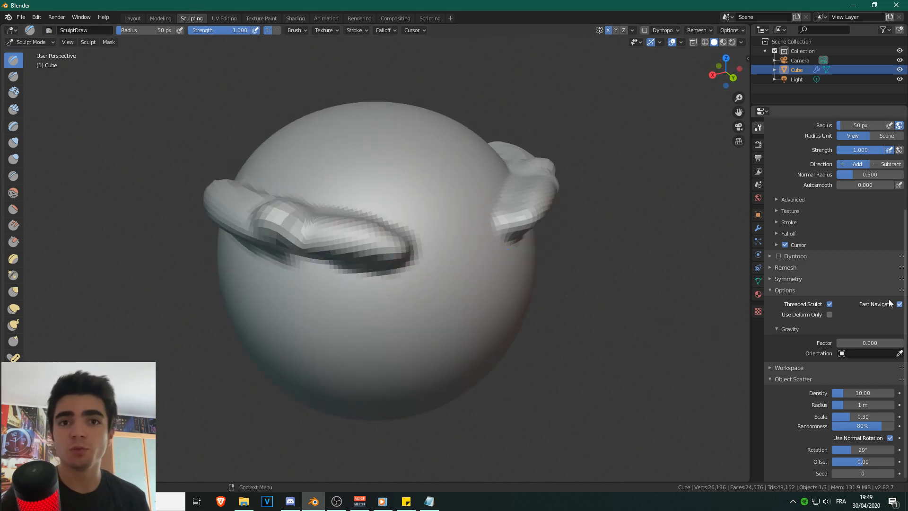
Step: Compare the mesh's display detail while navigating with Fast Navigate disabled and with it re-enabled
middle_drag(468, 265, 567, 284)
scroll(567, 289, up, 5)
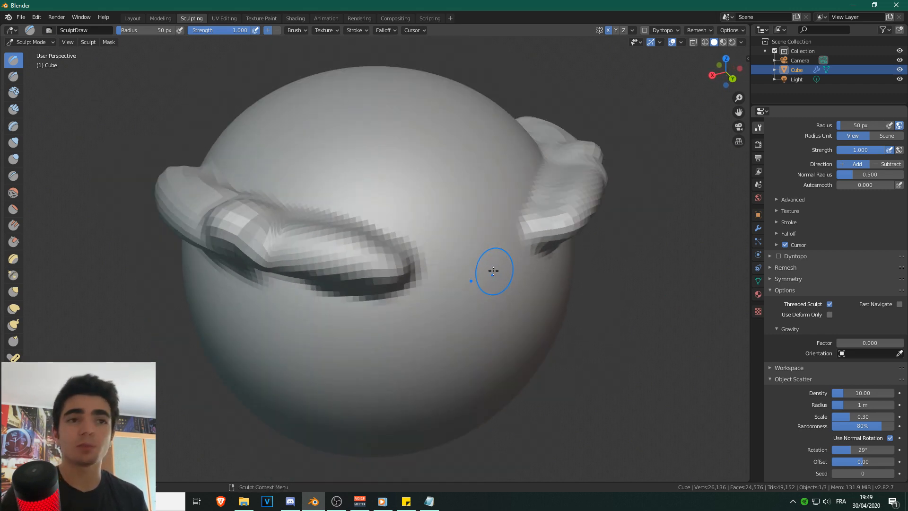
scroll(494, 271, down, 2)
middle_drag(494, 272, 407, 241)
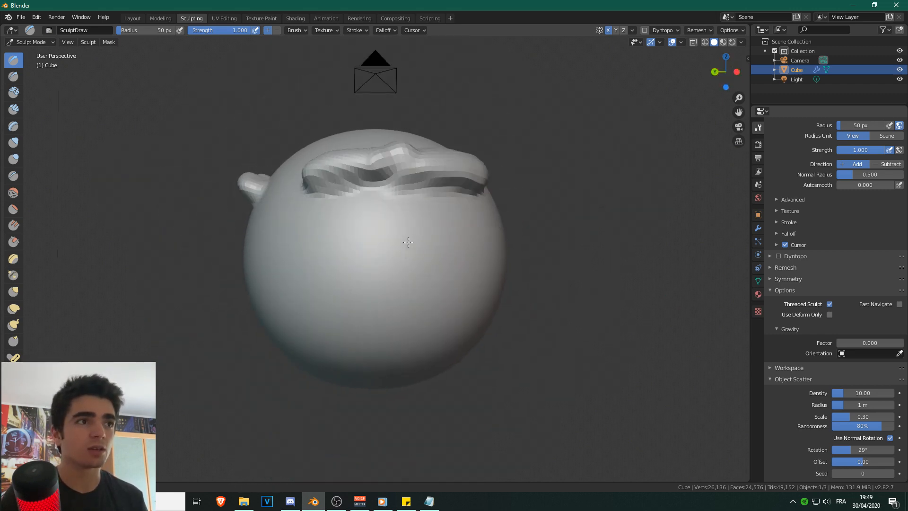
middle_drag(281, 206, 365, 228)
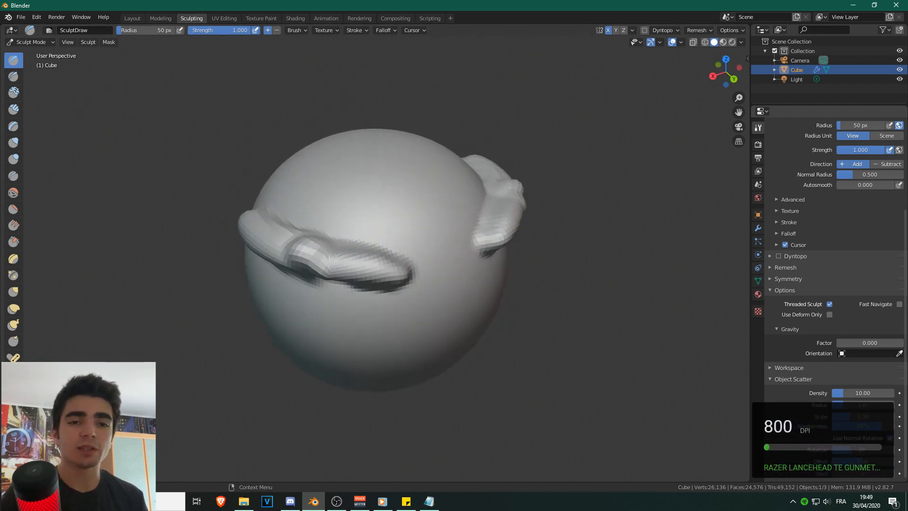
click(899, 305)
middle_drag(449, 265, 381, 257)
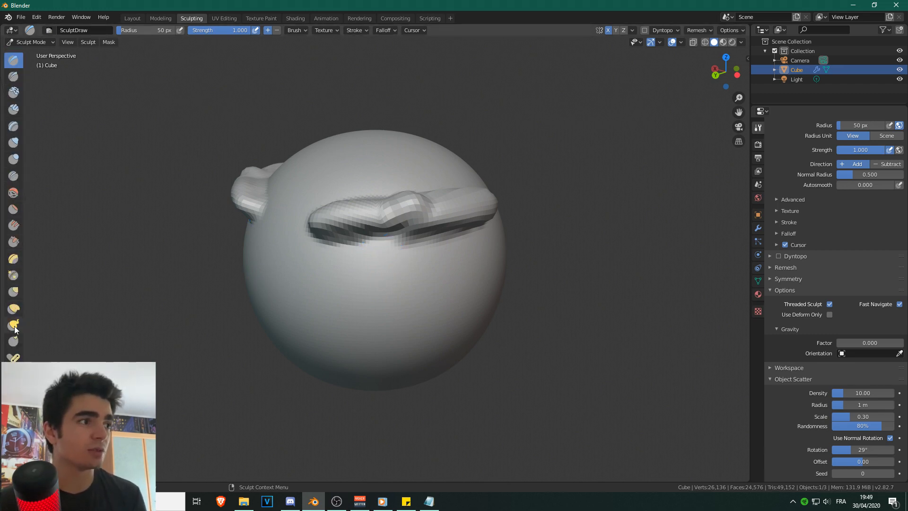
Step: Use the Grab brush to pull the ridge outward into a long spike and the sphere's upper surface into mirrored horns
click(13, 291)
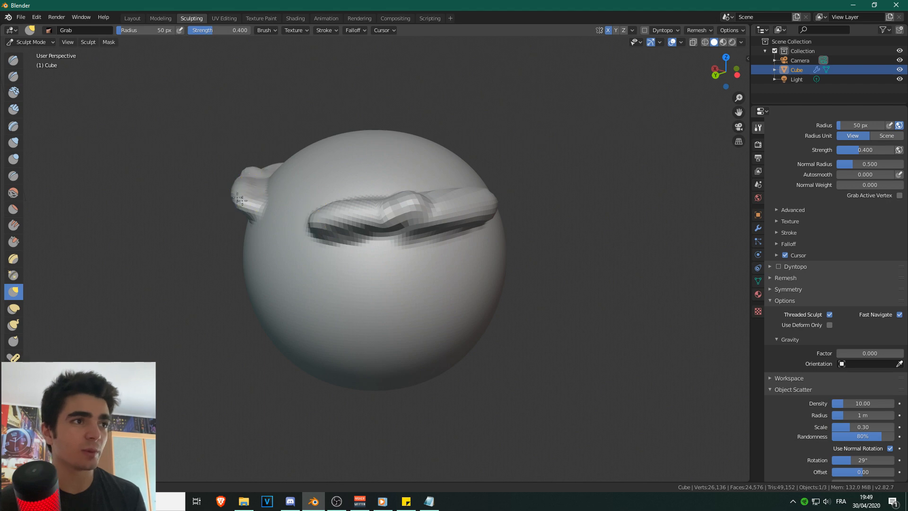
drag(243, 200, 78, 94)
drag(344, 183, 321, 42)
mouse_move(293, 136)
middle_down()
mouse_move(354, 231)
mouse_move(425, 115)
middle_up()
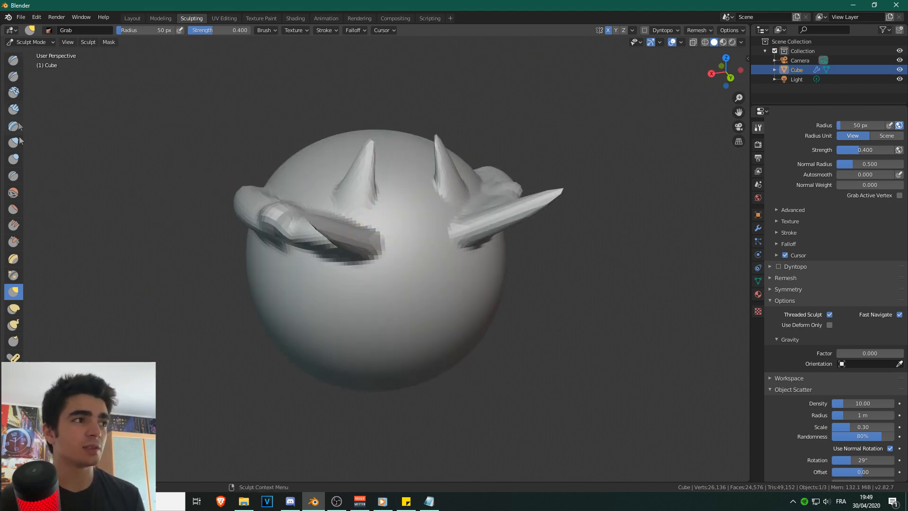